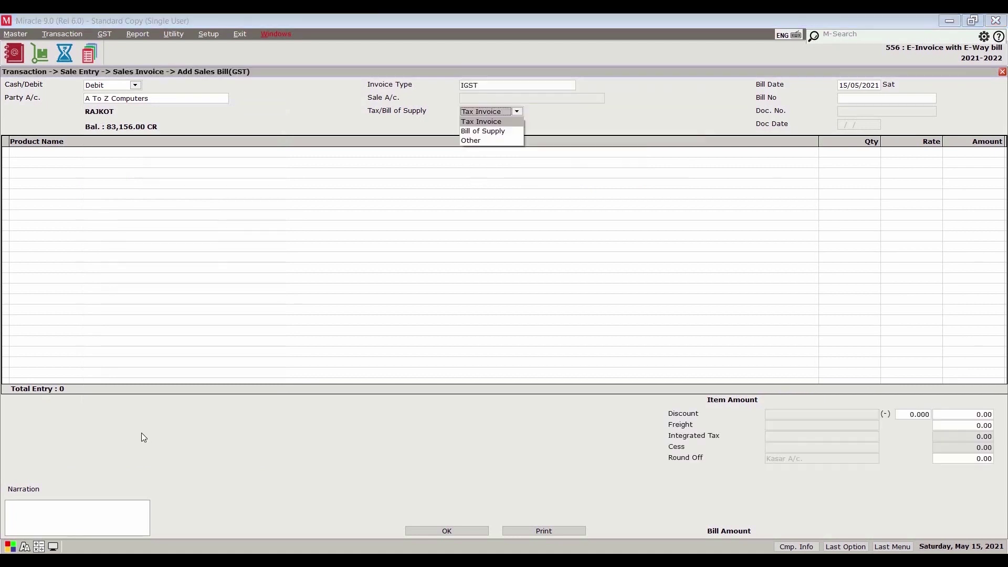
# - Set the sales bill as a Tax Invoice dated 15/05/2021 and accept the remaining header fields, including the bill number
pyautogui.press('Return')
pyautogui.press('Return')
pyautogui.press('Return')
pyautogui.press('Return')
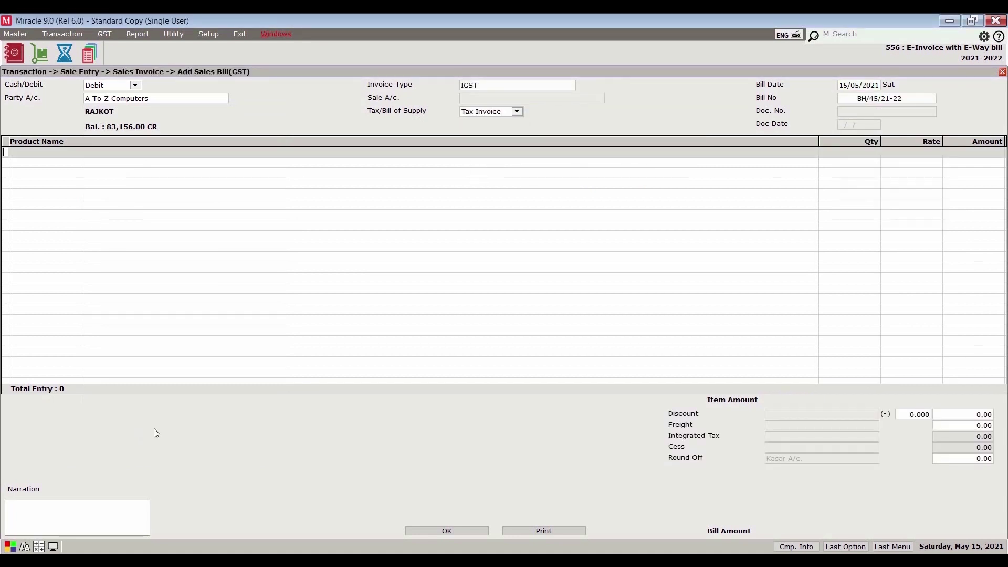
# - Add the product Black and white printer to the bill with quantity 200 at a rate of 250.00
pyautogui.press('Return')
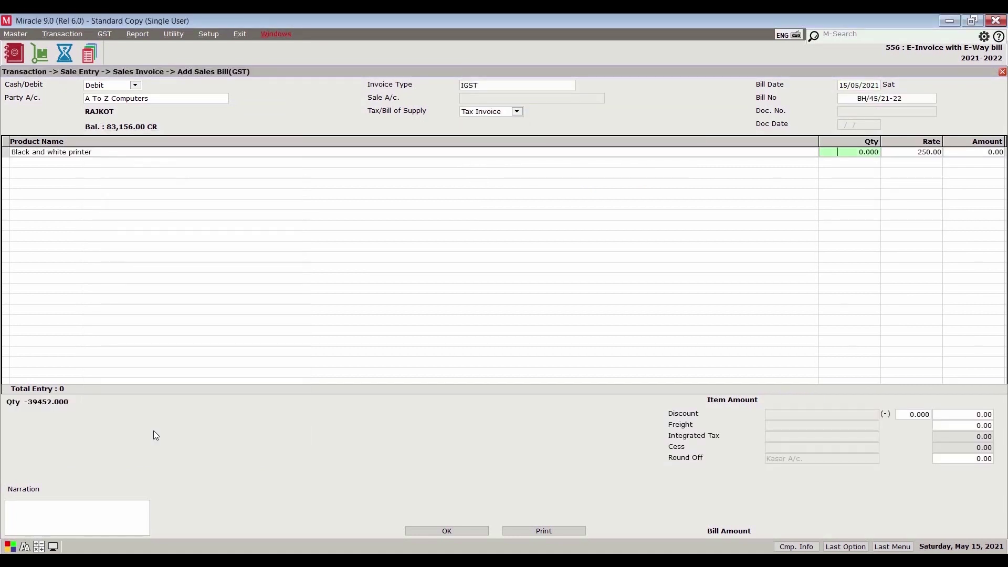
pyautogui.write('200')
pyautogui.press('Return')
pyautogui.press('Return')
pyautogui.press('Return')
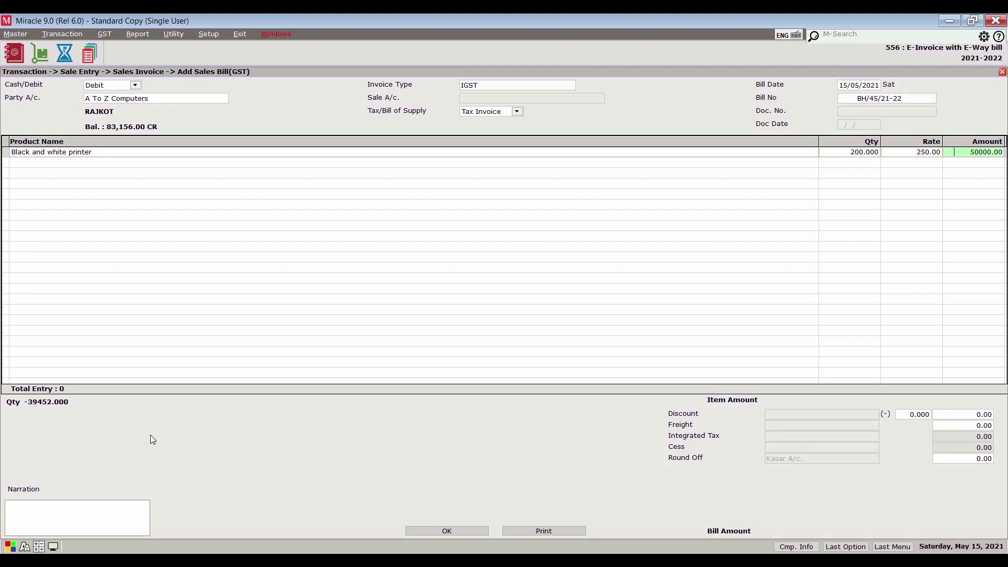
pyautogui.press('Return')
pyautogui.press('Return')
pyautogui.press('Return')
pyautogui.press('Return')
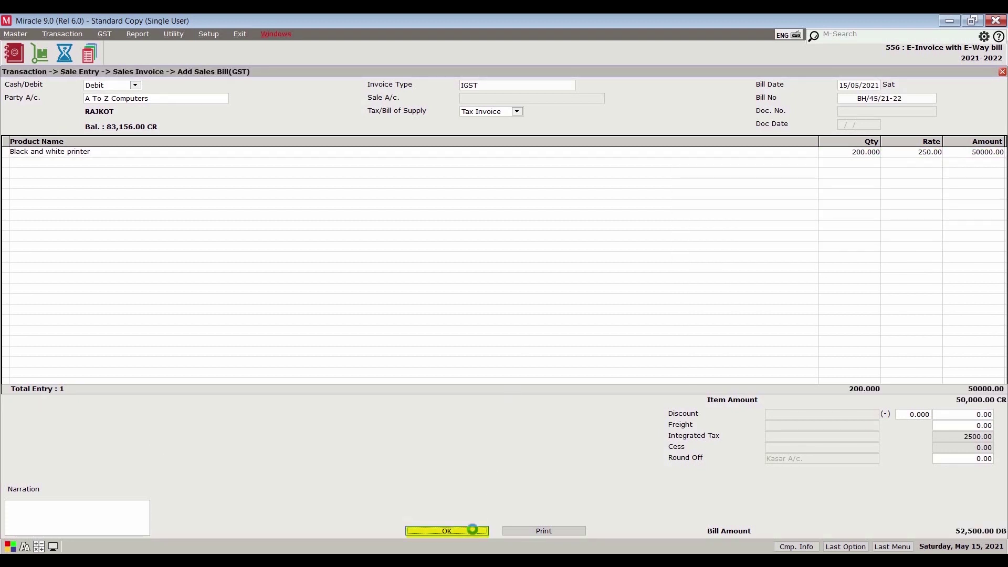
# - Save the sales bill and close the sales voucher list
pyautogui.click(472, 531)
pyautogui.press('Escape')
pyautogui.click(501, 322)
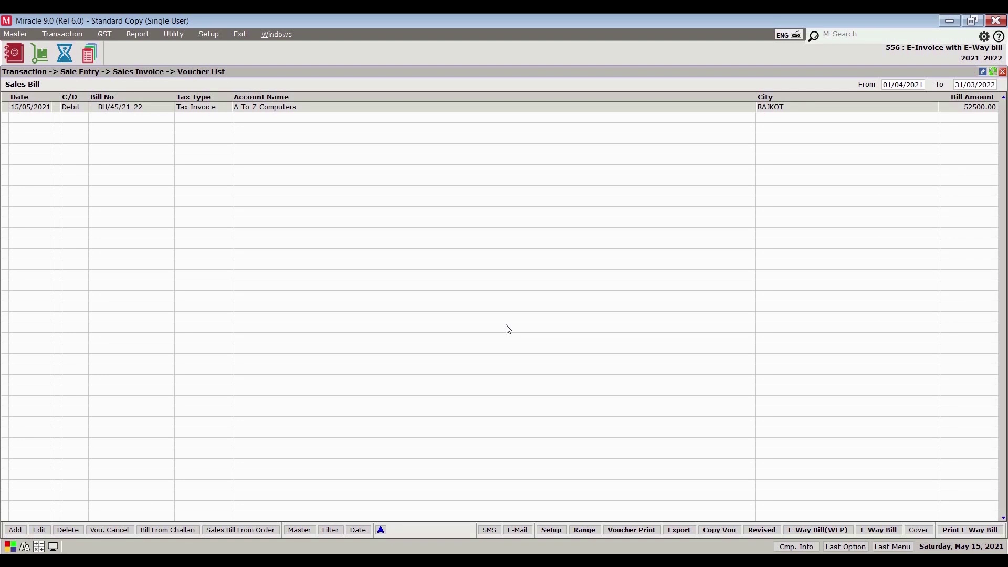
pyautogui.press('Escape')
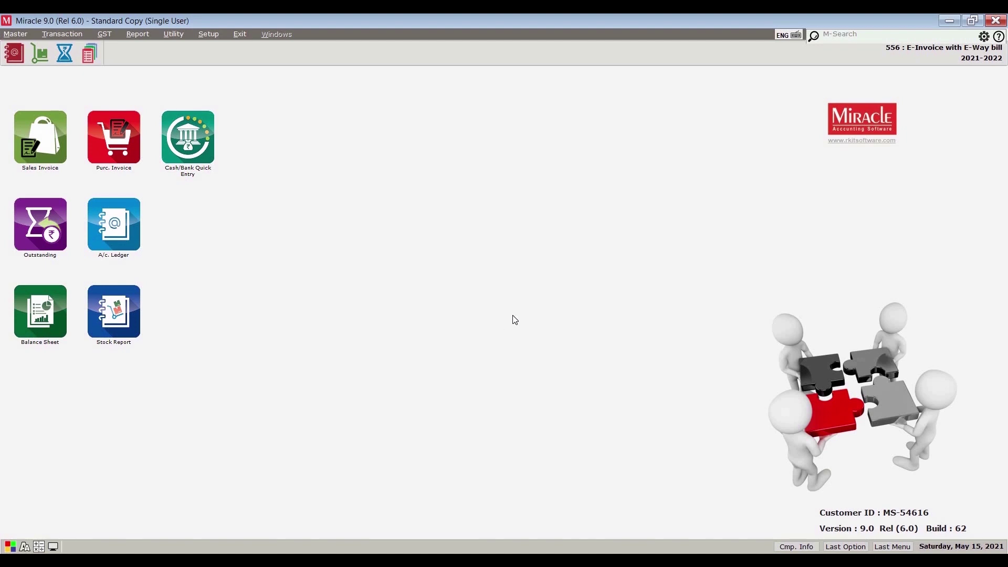
# - Set E-Invoice Require to Yes in the company's GST Setup
pyautogui.click(209, 35)
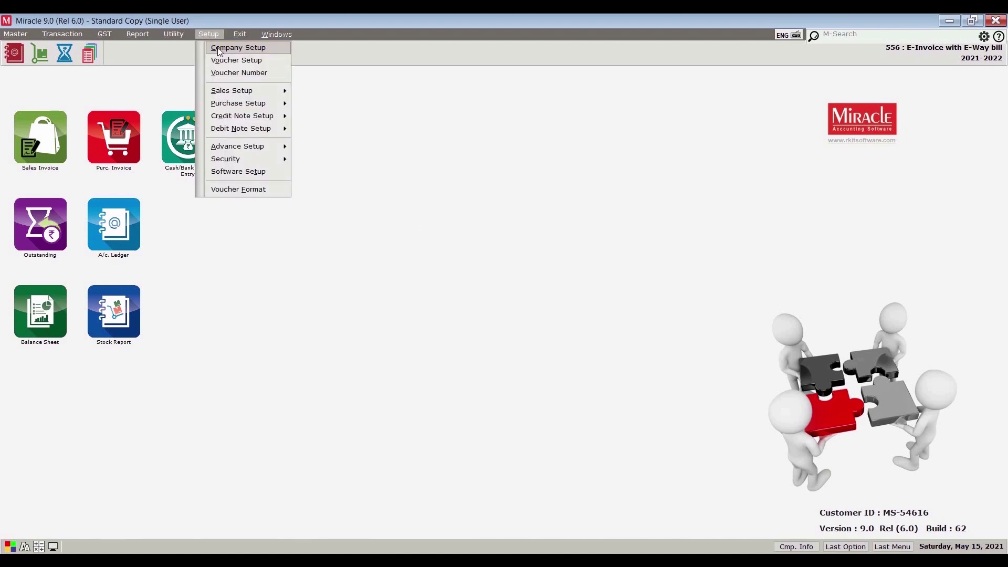
pyautogui.click(217, 47)
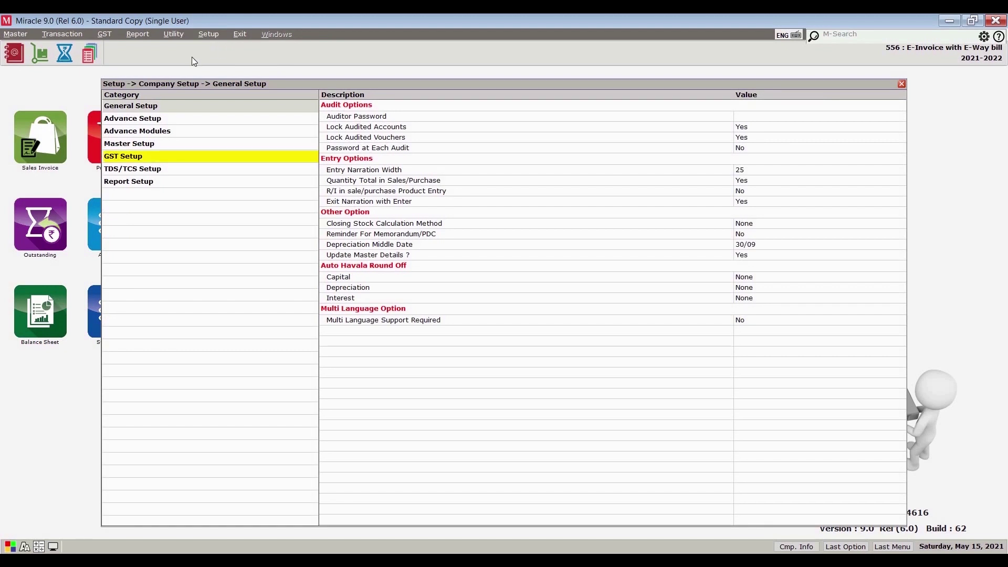
pyautogui.click(174, 164)
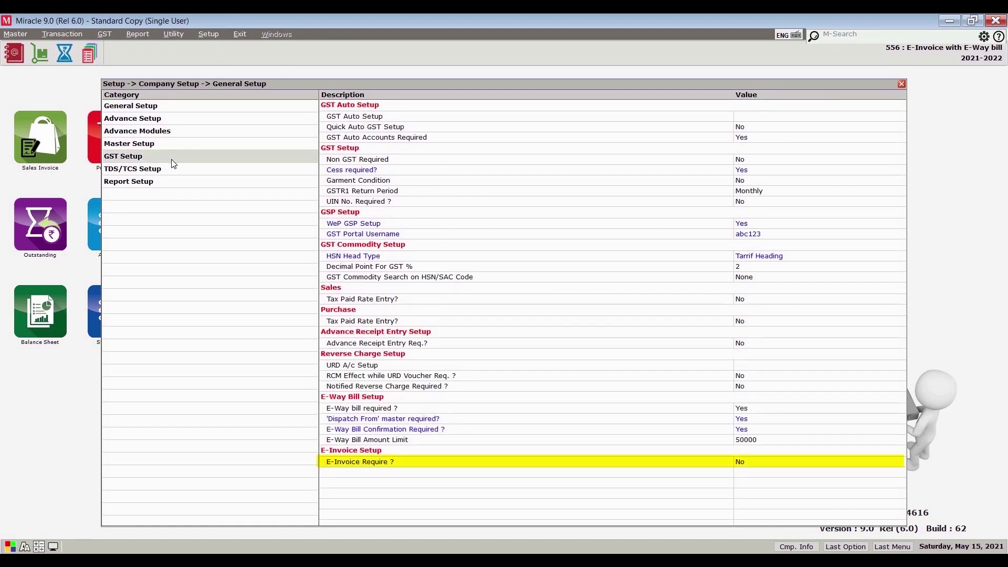
pyautogui.click(501, 464)
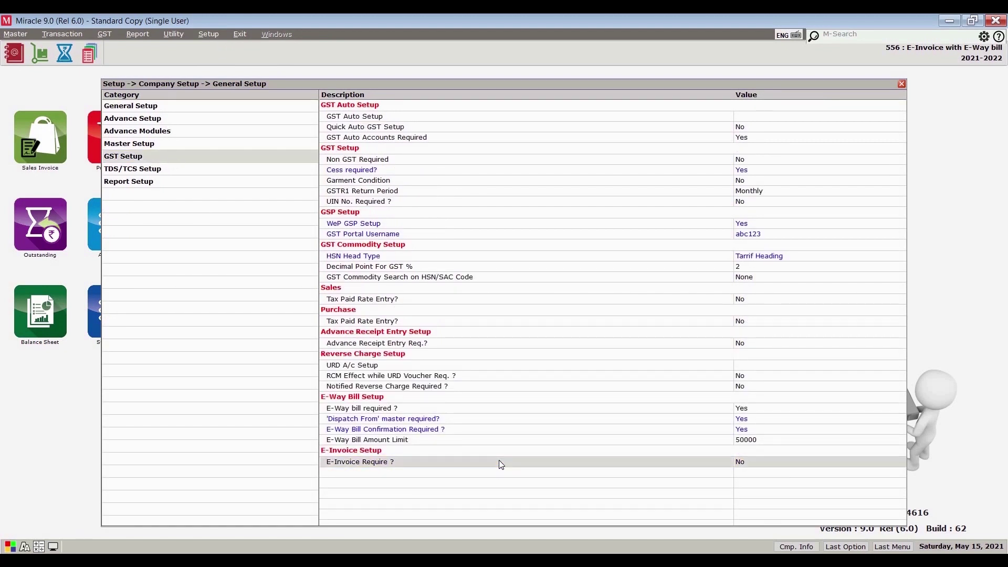
pyautogui.press('y')
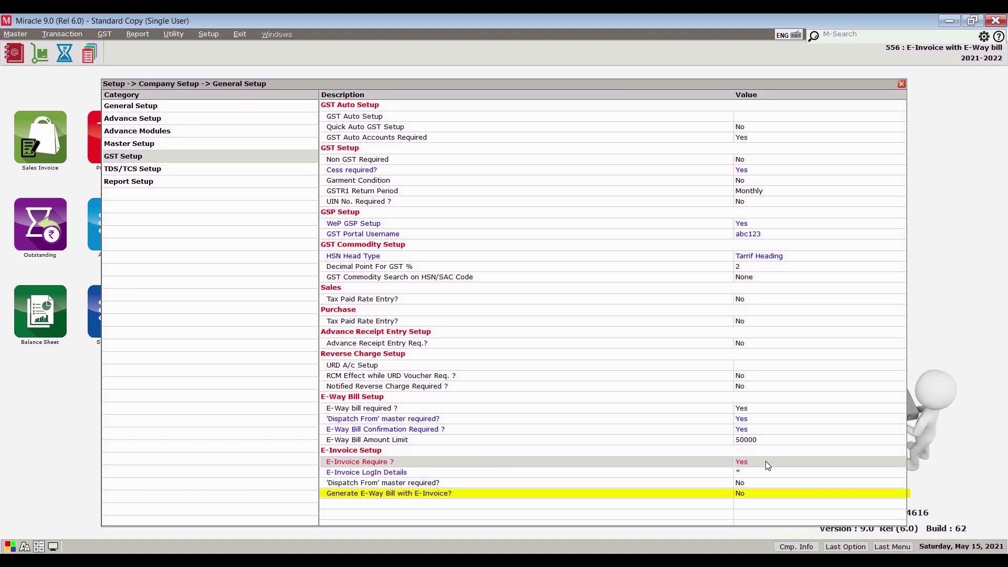
# - Set Generate E-Way Bill with E-Invoice to Yes and apply the changes to the company setup
pyautogui.click(748, 492)
pyautogui.press('y')
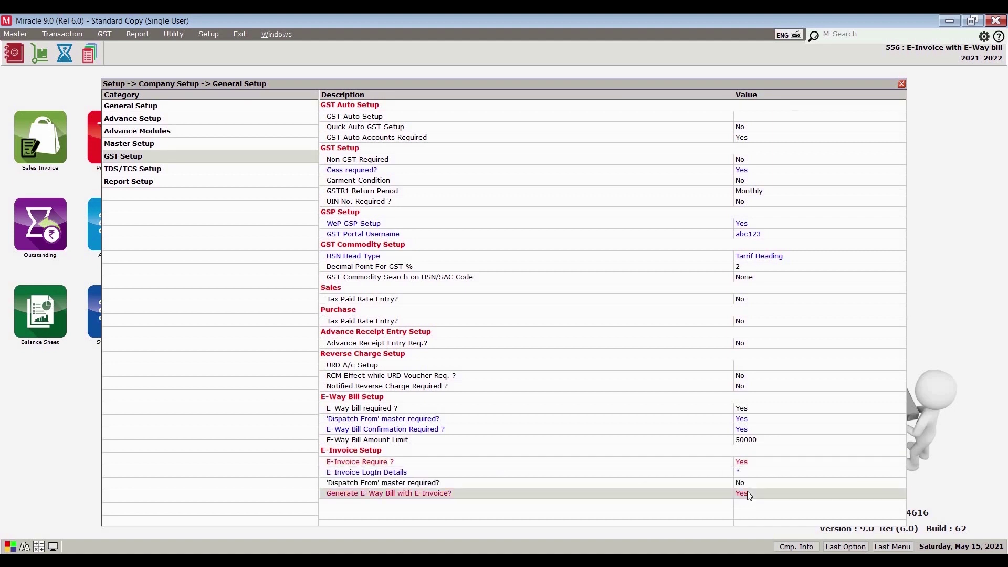
pyautogui.click(901, 84)
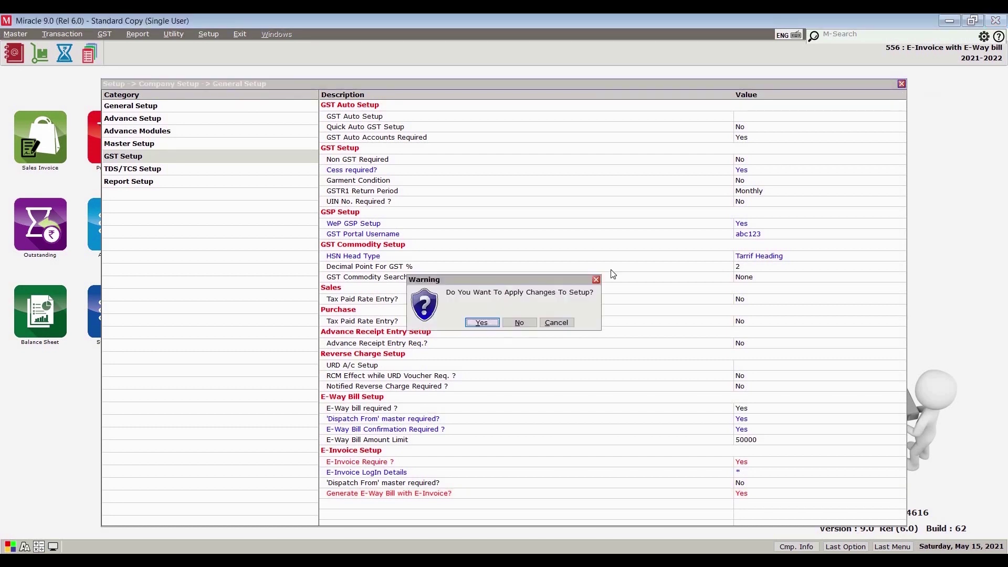
pyautogui.click(480, 322)
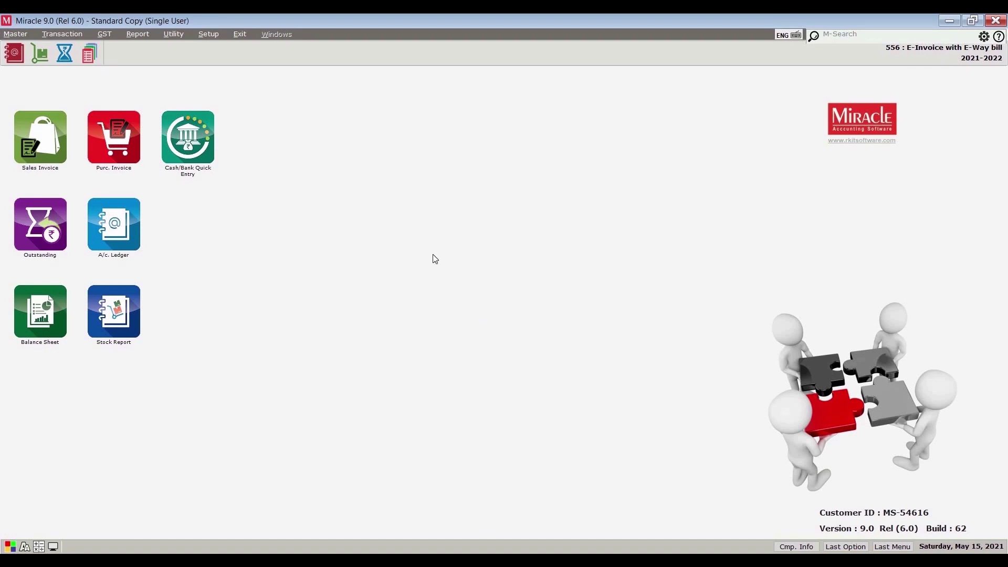
# - Start generating an e-invoice for the A To Z Computers bill in the sales invoice list, with the option for EWB with E-Invoice set to Yes
pyautogui.click(71, 34)
pyautogui.moveTo(105, 121)
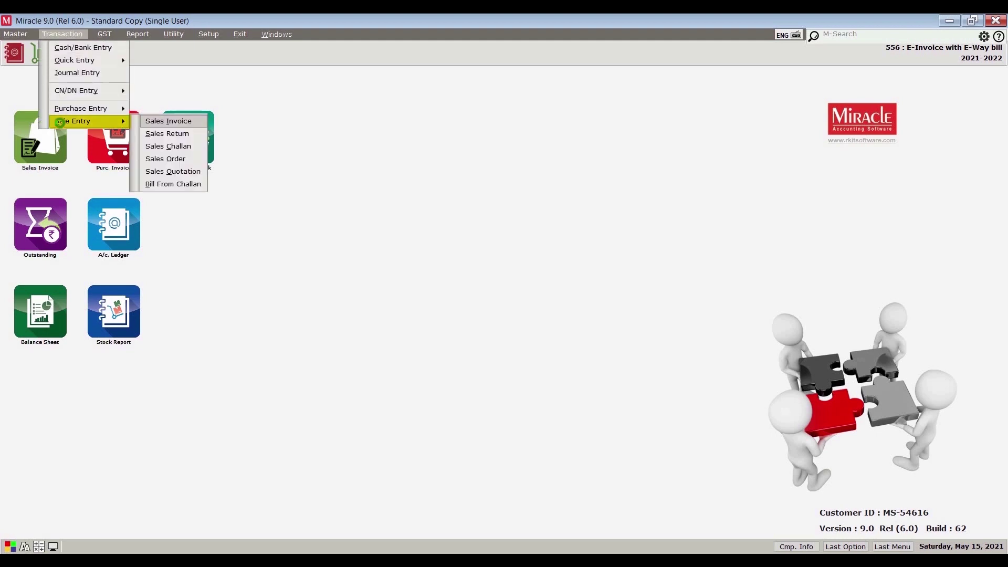
pyautogui.click(152, 122)
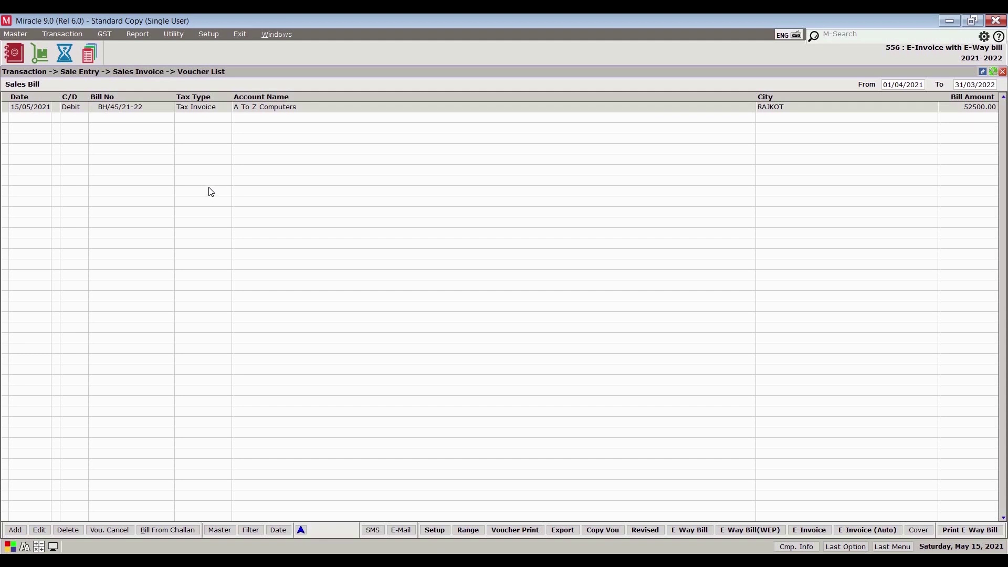
pyautogui.hotkey('ctrl', 'j')
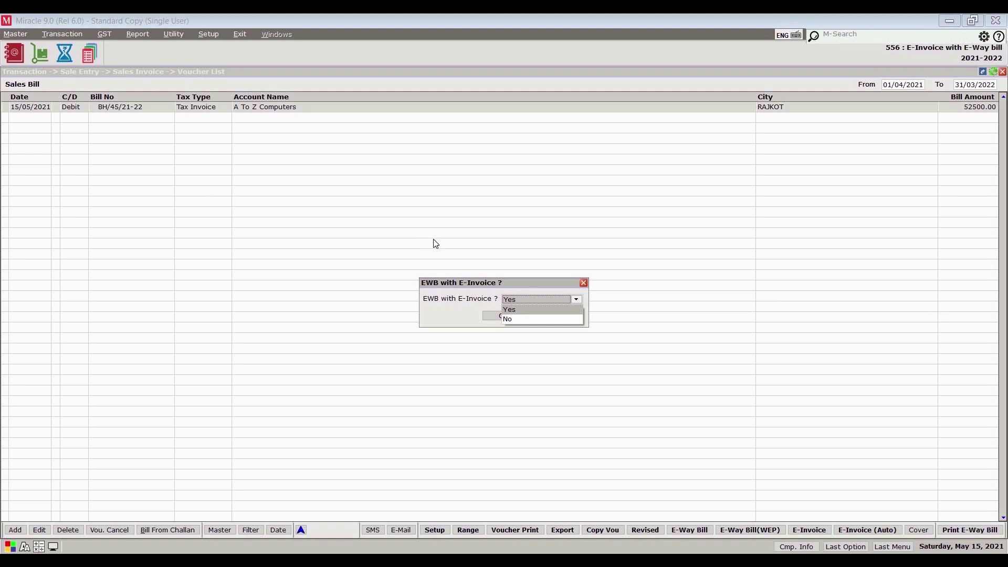
pyautogui.click(533, 318)
pyautogui.click(499, 315)
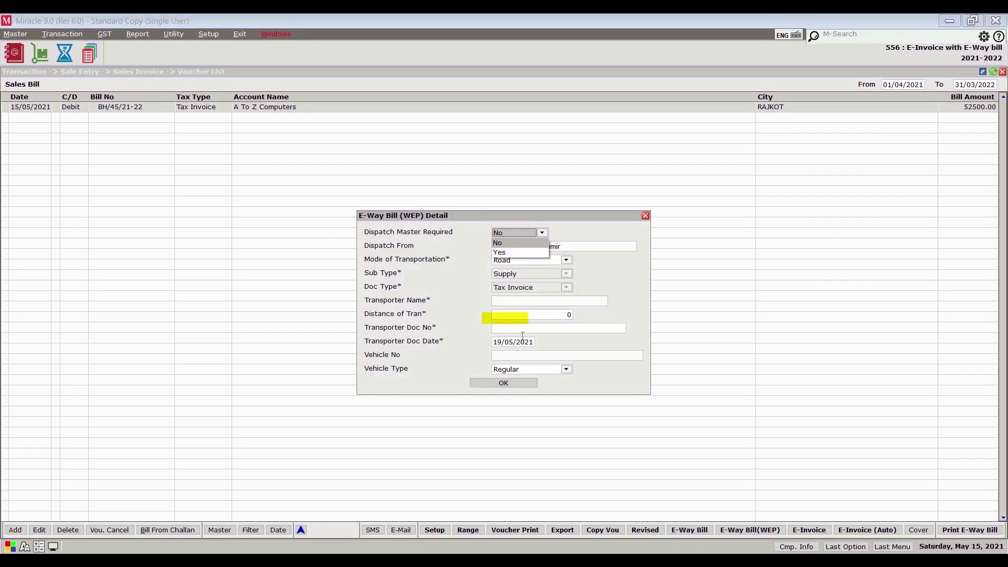
# - Fill the e-way bill details with no dispatch master, dispatch from Jammu and Kashmir, Road transport and transporter ALFA
pyautogui.press('Return')
pyautogui.press('Return')
pyautogui.press('Return')
pyautogui.write('ALFA')
pyautogui.press('Return')
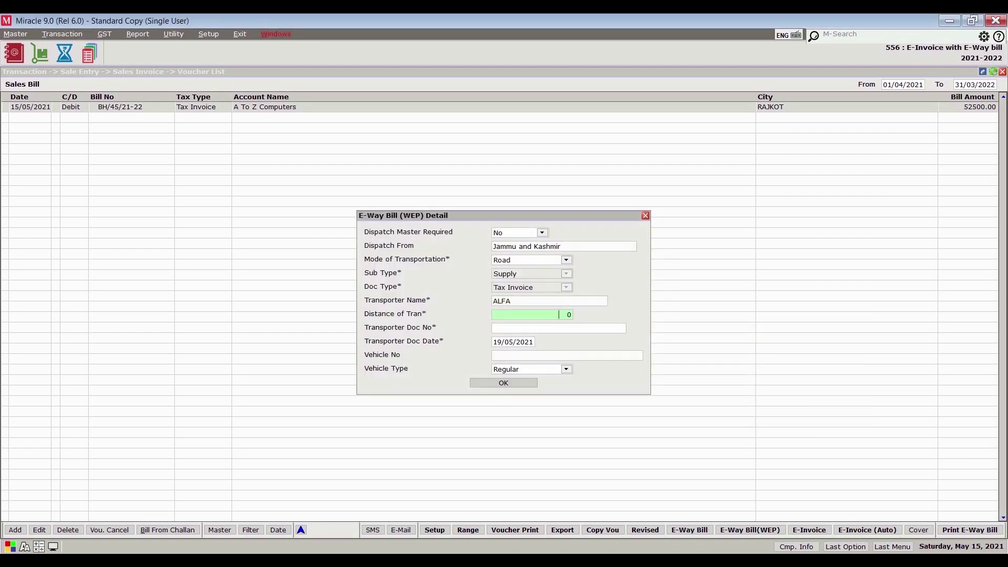
# - Enter transport distance 1763, transporter document 01 dated 19/05/2021 and the vehicle number, and confirm the e-way bill details
pyautogui.write('1763')
pyautogui.press('Return')
pyautogui.write('01')
pyautogui.press('Return')
pyautogui.press('Return')
pyautogui.press('Return')
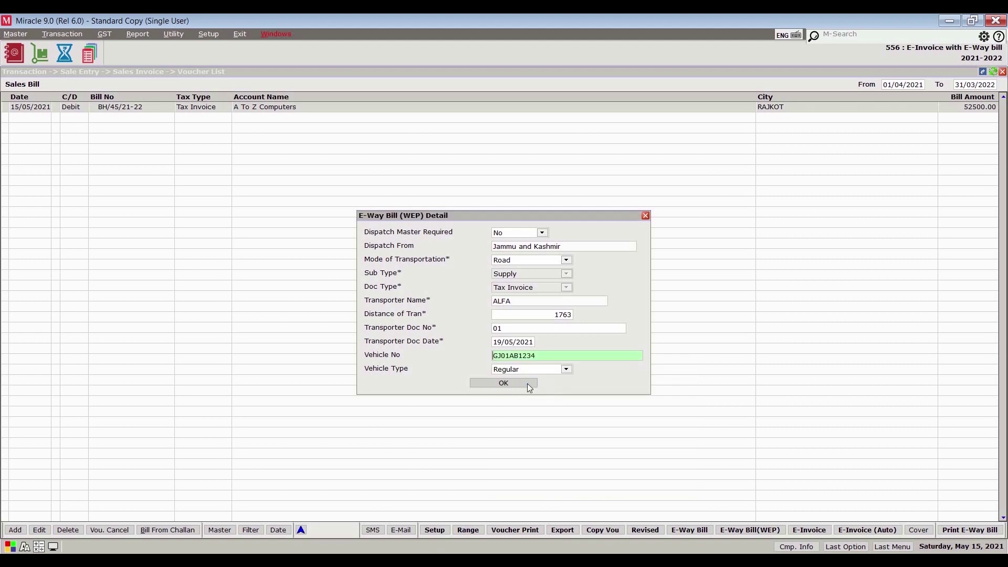
pyautogui.click(527, 383)
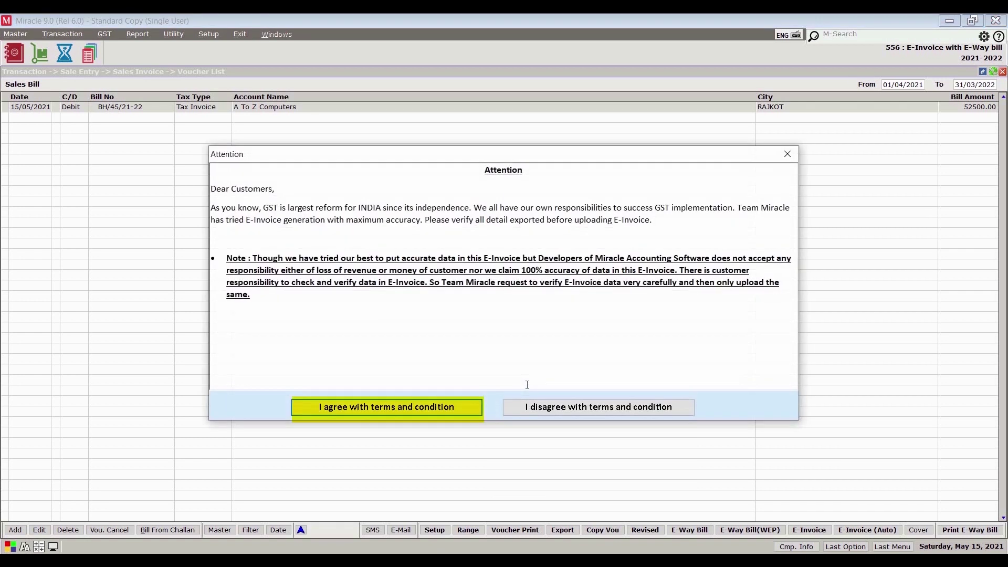
# - Agree to the terms and conditions to upload the e-invoice, and review the generated e-invoice and e-way bill details
pyautogui.click(473, 411)
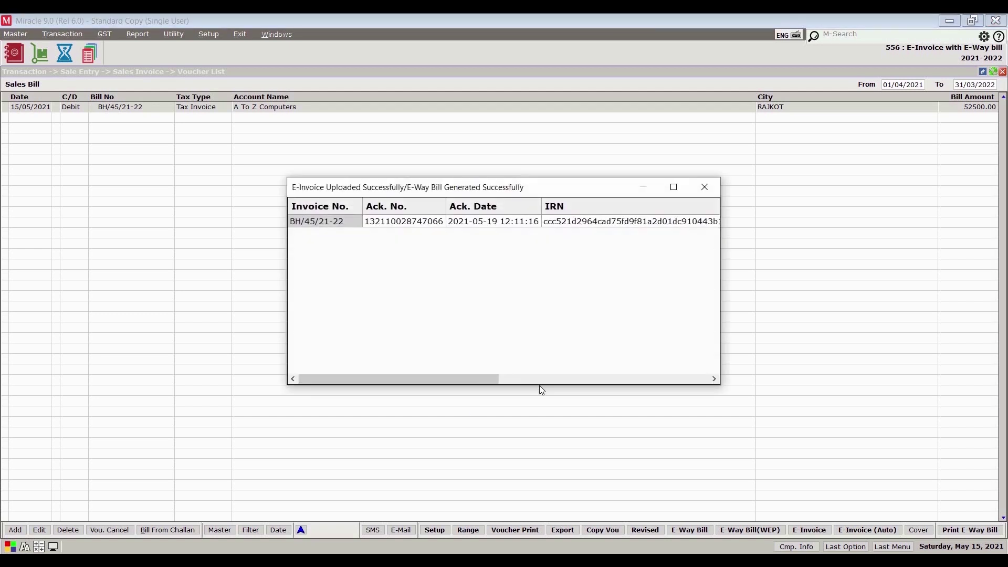
pyautogui.moveTo(483, 379); pyautogui.dragTo(695, 379)
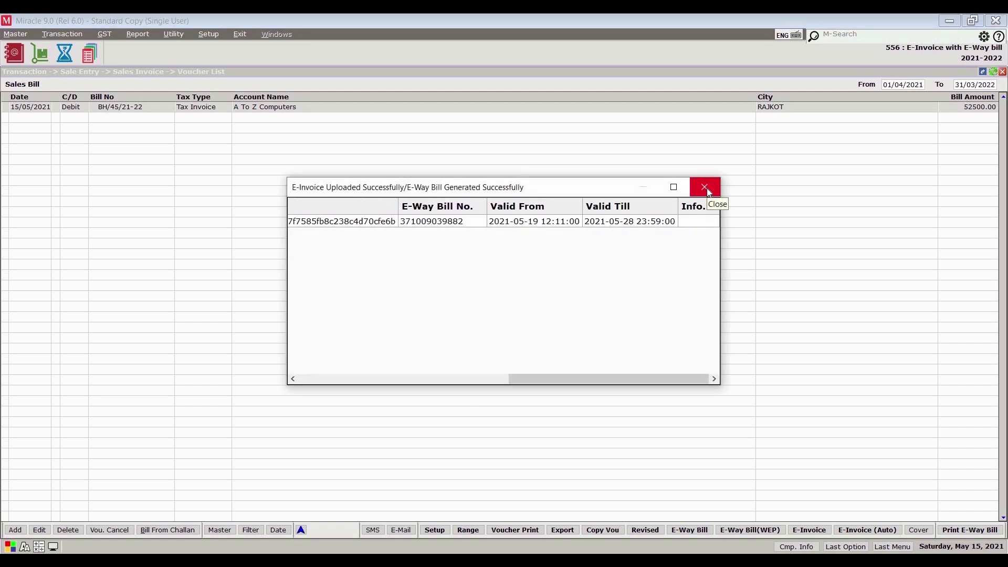
pyautogui.click(706, 188)
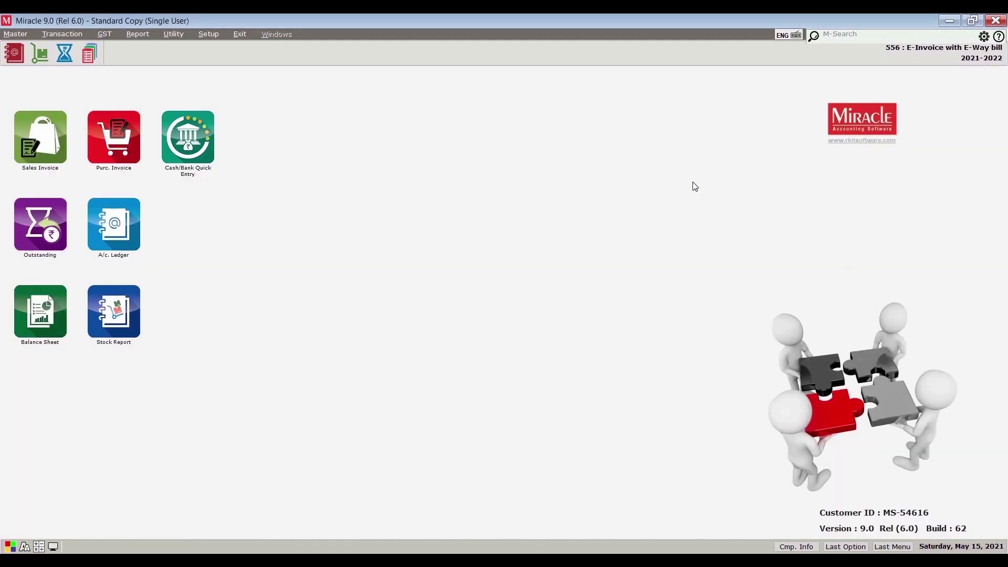
# - Open the GST e-invoice and e-way bill lists and examine the bill's tax and transporter details
pyautogui.click(103, 34)
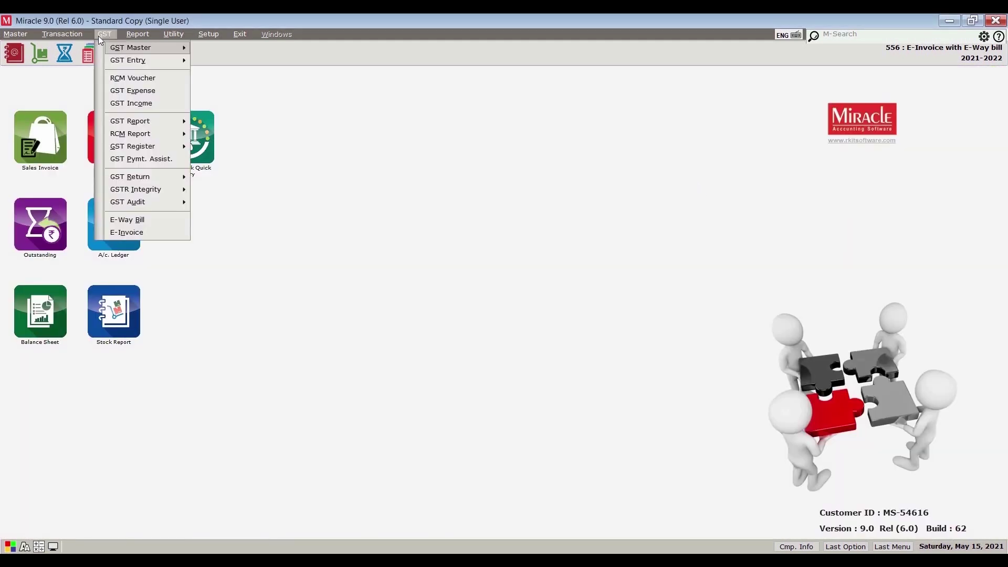
pyautogui.click(144, 233)
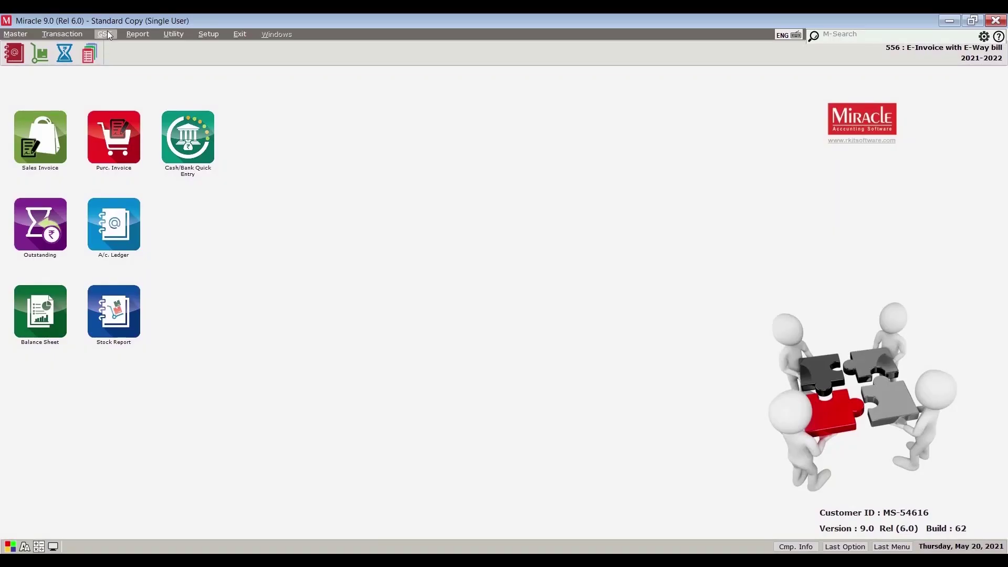
pyautogui.click(105, 33)
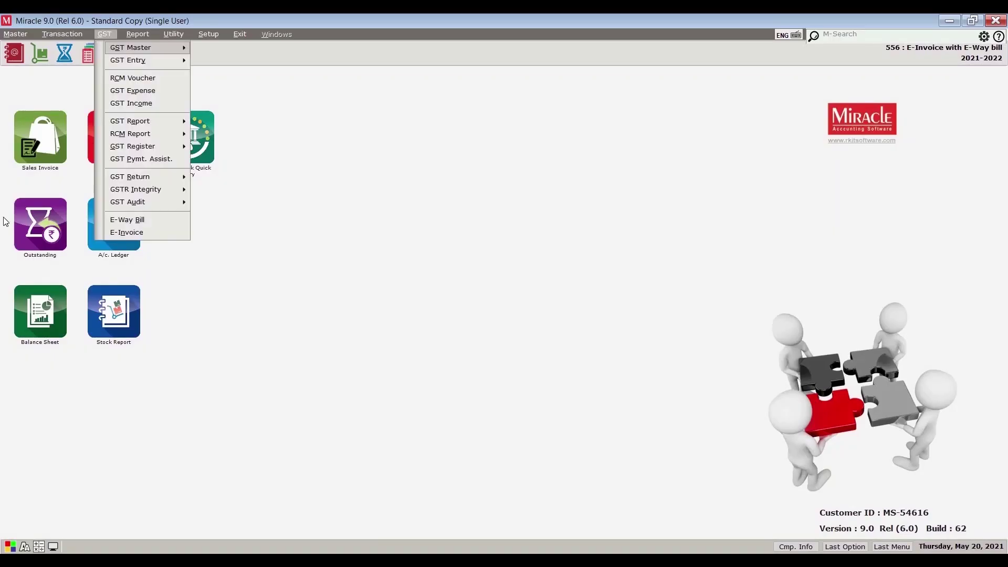
pyautogui.click(127, 219)
pyautogui.moveTo(169, 516); pyautogui.dragTo(289, 515)
pyautogui.moveTo(523, 498); pyautogui.dragTo(773, 529)
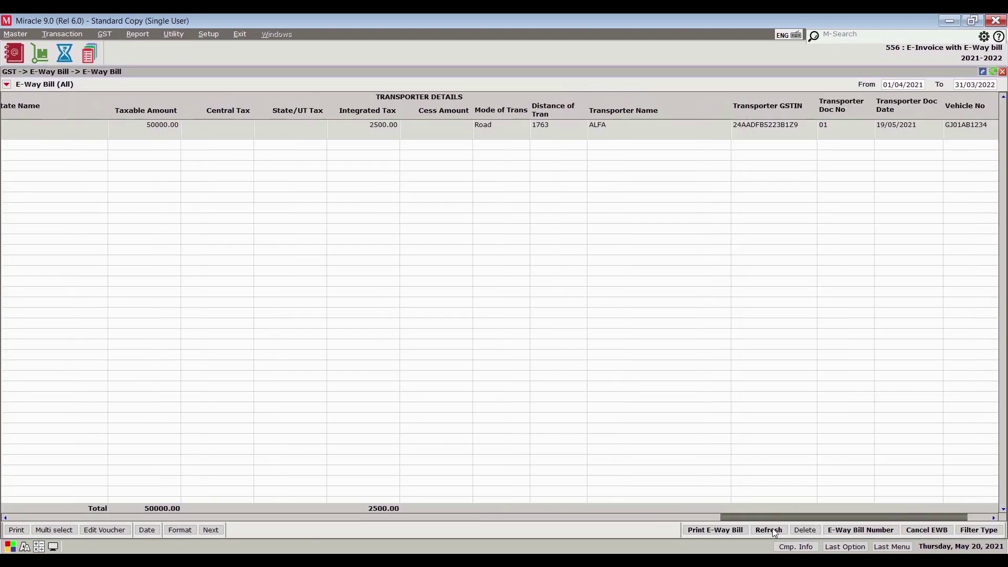
# - Preview the e-way bill on screen in the E-Way Bill (Summary) (Part A & B) format and read it through
pyautogui.click(731, 530)
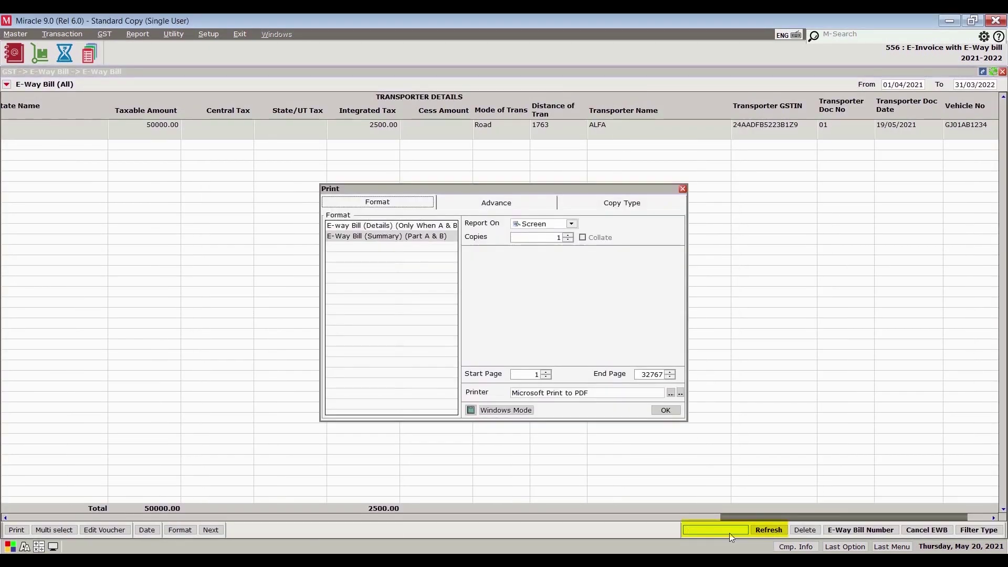
pyautogui.click(665, 411)
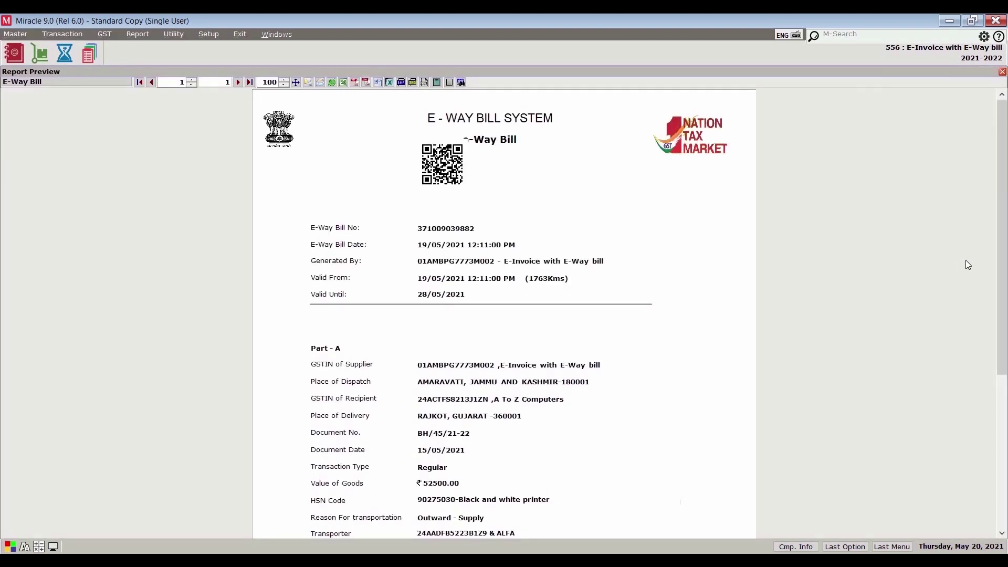
pyautogui.moveTo(1003, 252); pyautogui.dragTo(1003, 381)
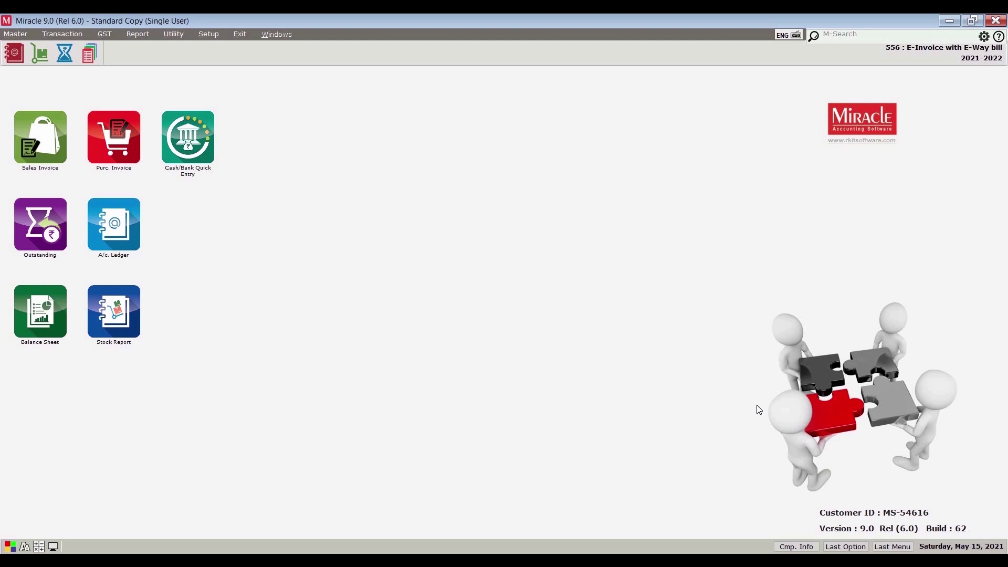
# - Start a new Debit sales bill from the sales invoice list and bring up the party account choices
pyautogui.click(57, 35)
pyautogui.click(85, 121)
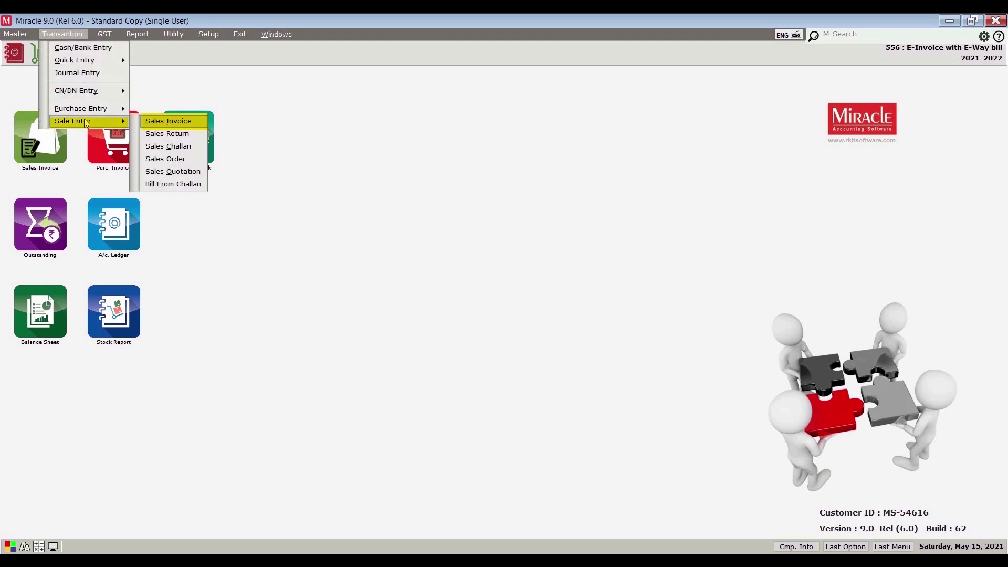
pyautogui.click(152, 121)
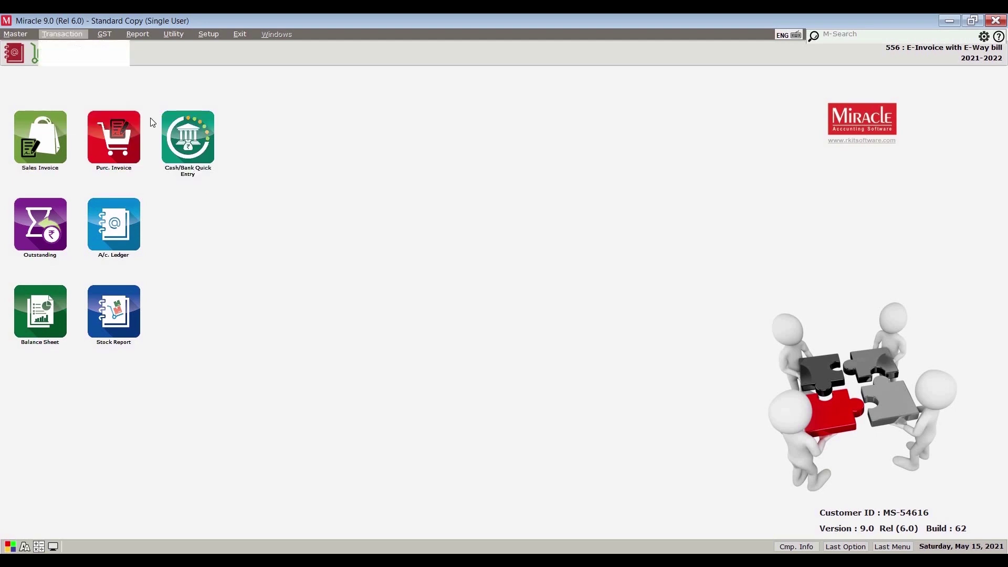
pyautogui.click(18, 530)
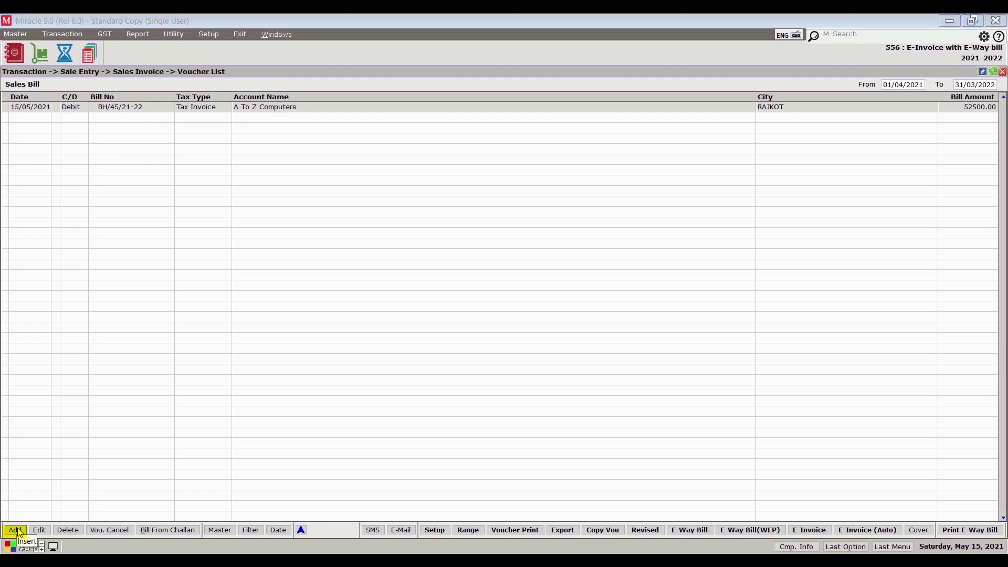
pyautogui.press('Return')
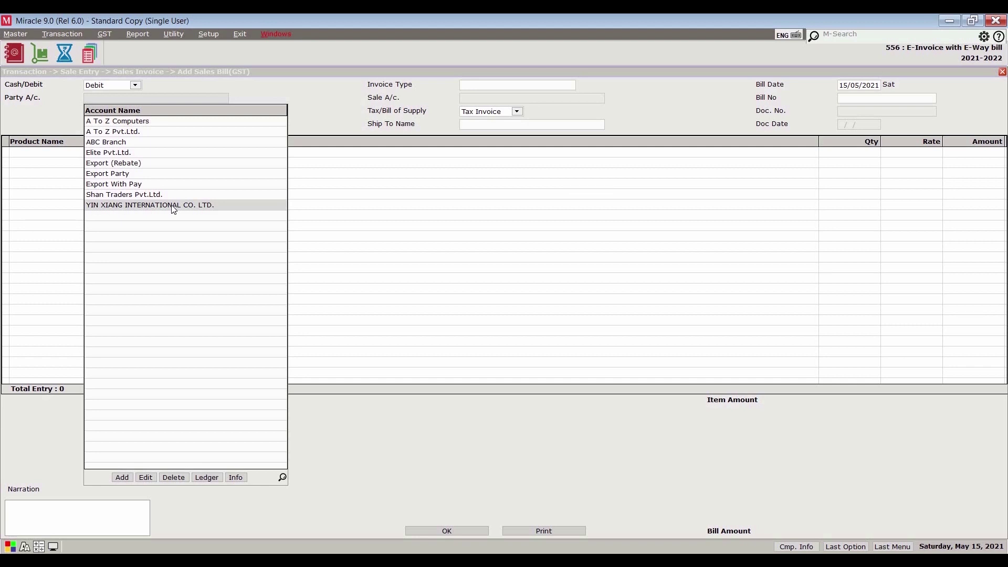
# - Set the bill's party and ship-to name to YIN XIANG INTERNATIONAL CO. LTD., with invoice type Export(Rebate) and Tax Invoice
pyautogui.click(172, 206)
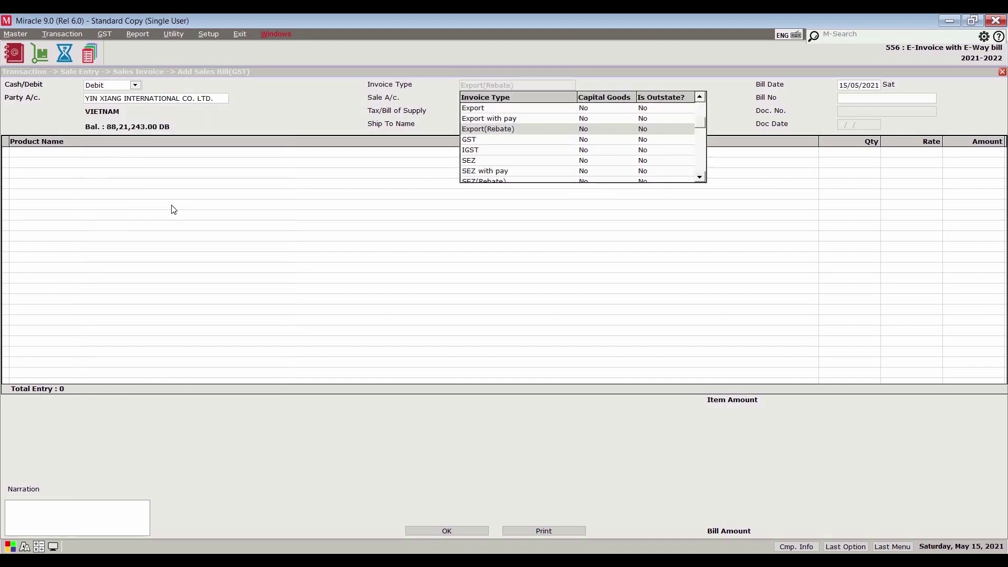
pyautogui.press('Return')
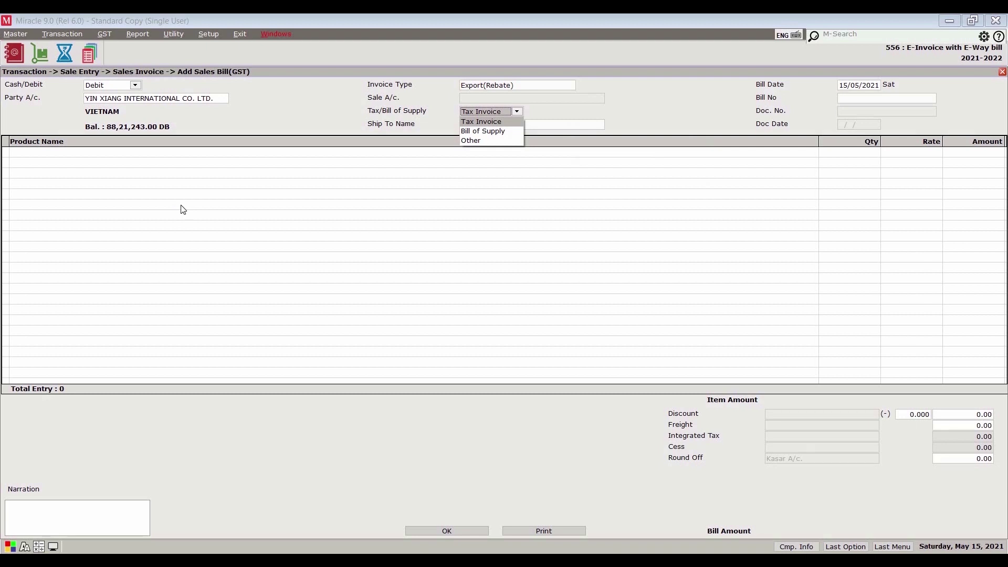
pyautogui.press('Return')
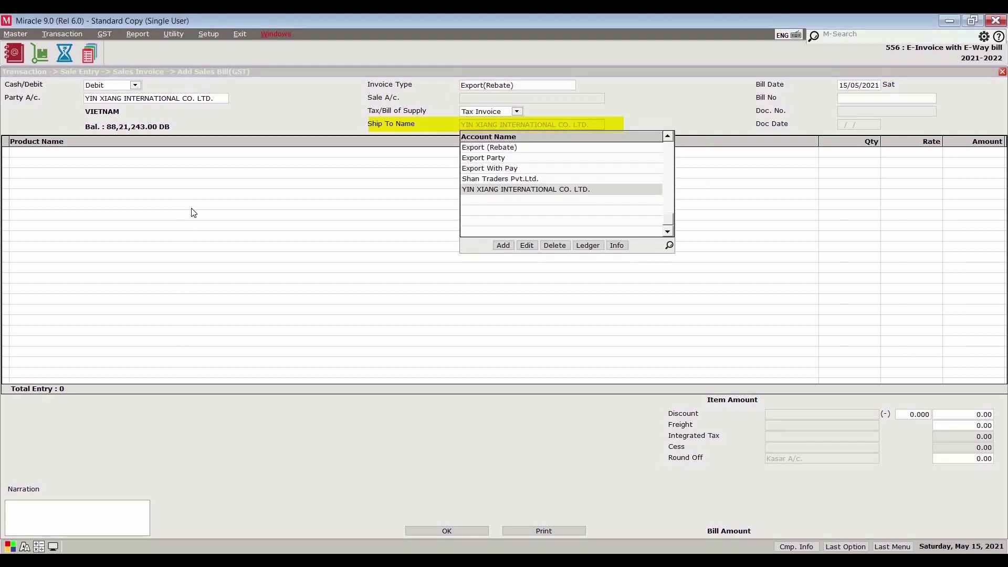
pyautogui.press('Return')
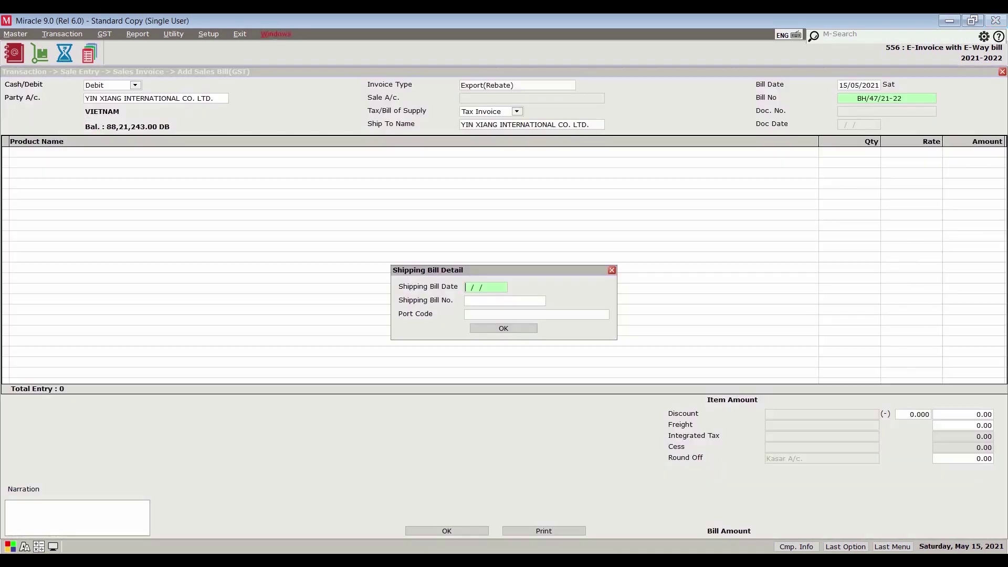
# - Fill in the shipping bill details with date 15/05/2021, bill number 02 and port code INPAV1
pyautogui.write('15/05/2021')
pyautogui.press('Return')
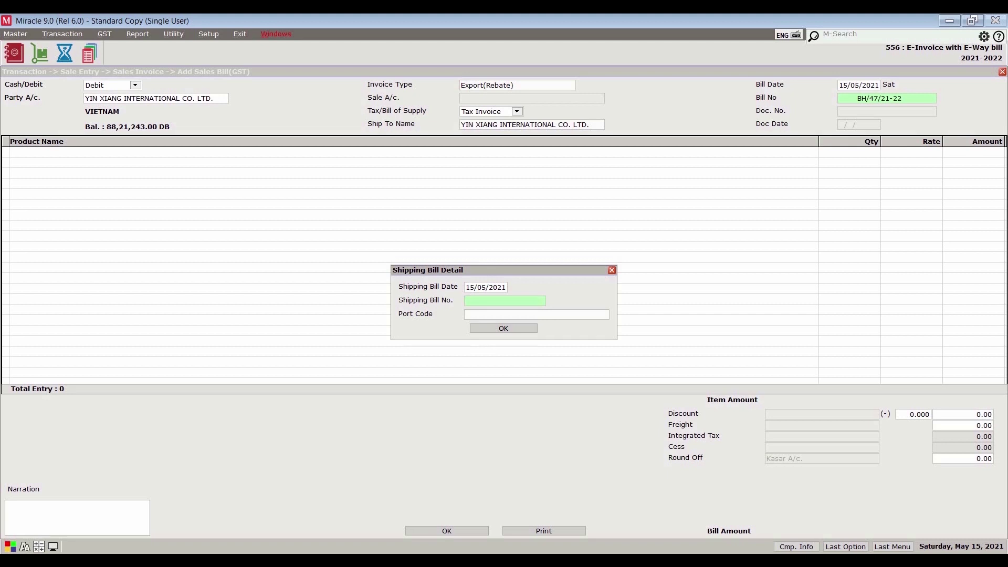
pyautogui.write('02')
pyautogui.press('Return')
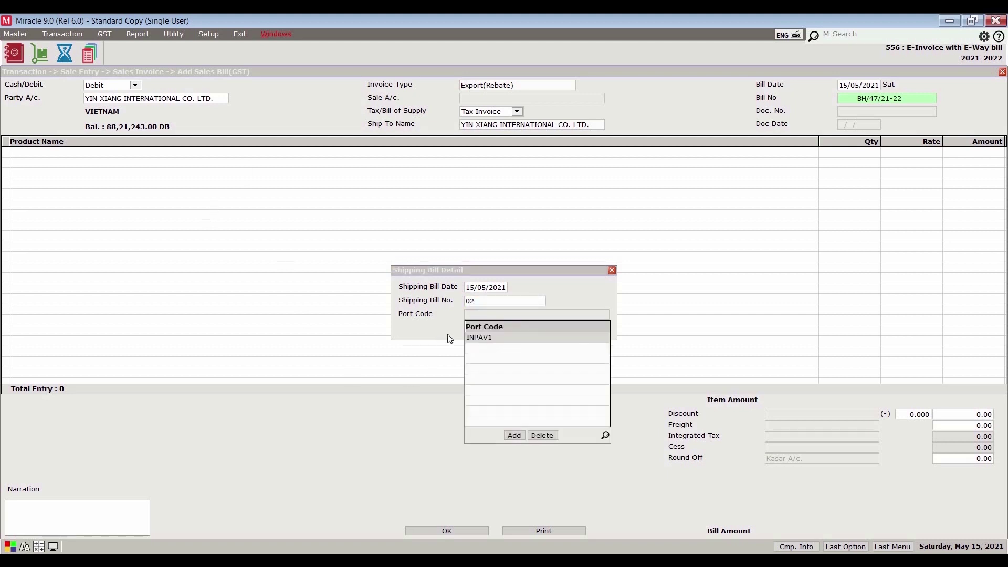
pyautogui.click(478, 338)
pyautogui.click(499, 329)
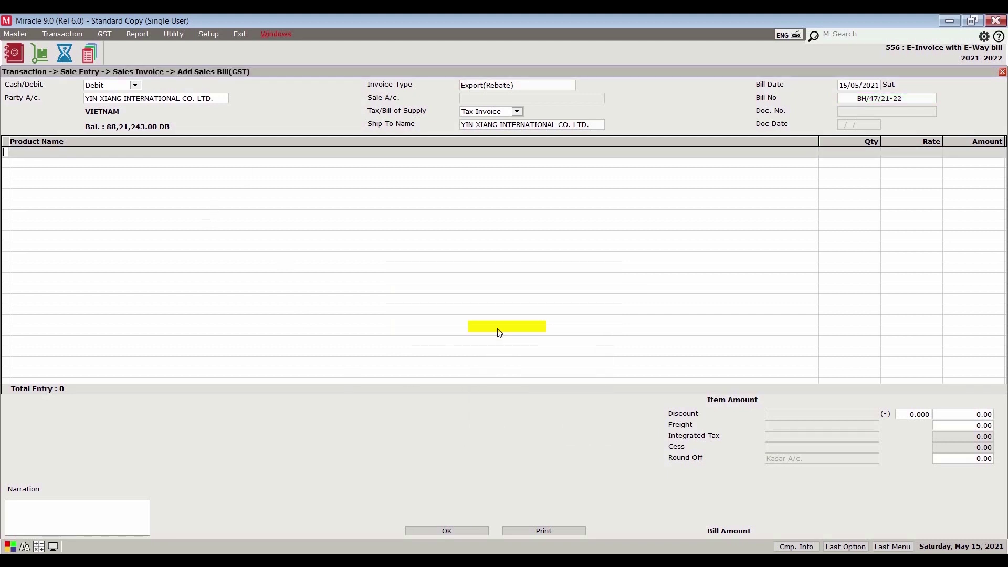
# - Add the product Pharmaceuticals with quantity 100 at rate 85.85 and save the sales bill
pyautogui.doubleClick(230, 215)
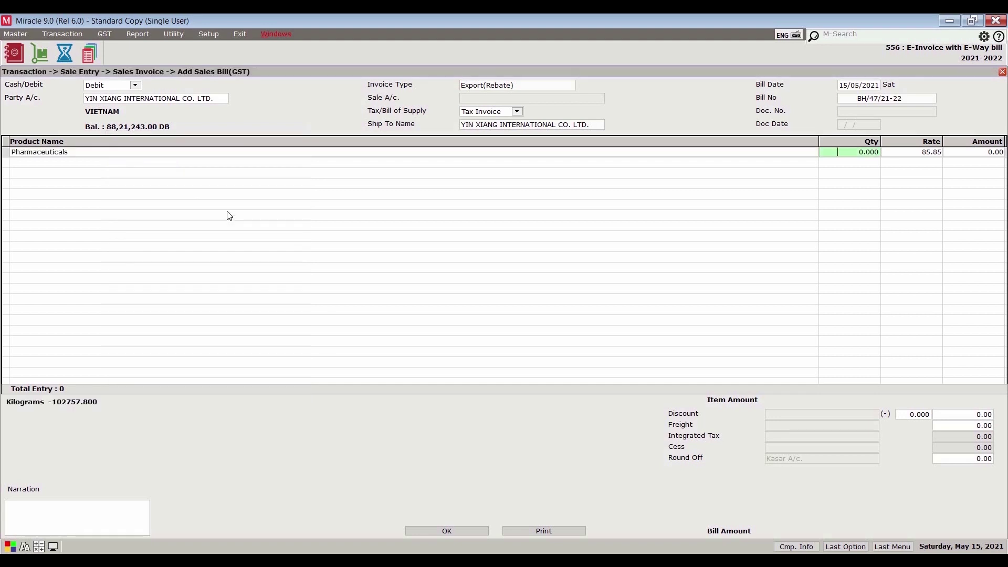
pyautogui.write('100')
pyautogui.press('Return')
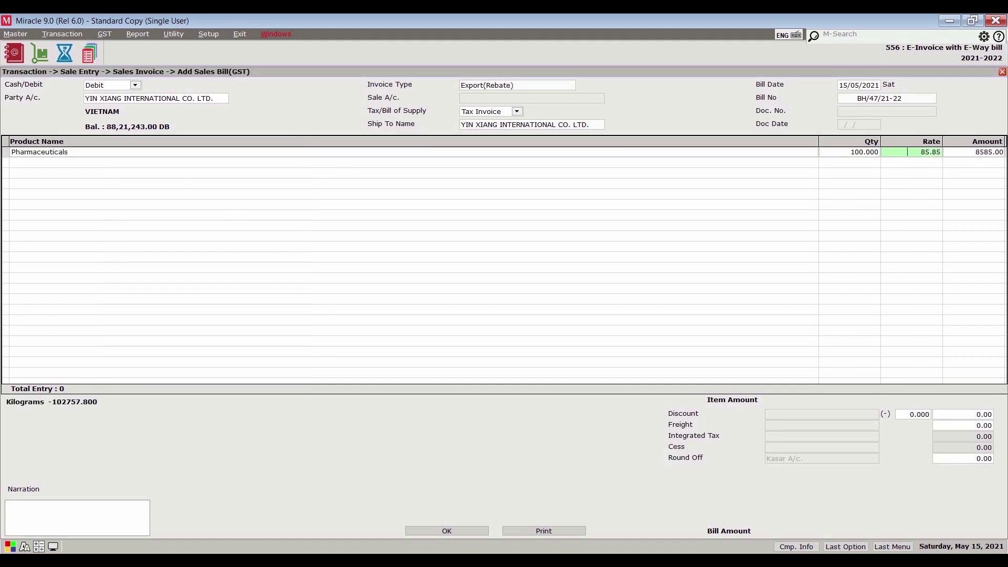
pyautogui.press('Return')
pyautogui.press('Return')
pyautogui.click(436, 531)
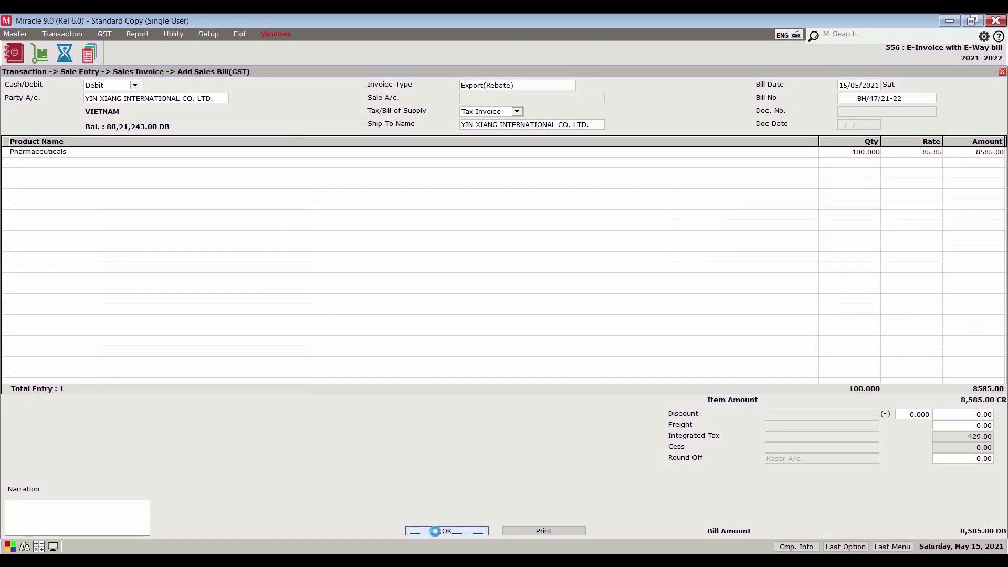
pyautogui.press('Escape')
pyautogui.click(497, 326)
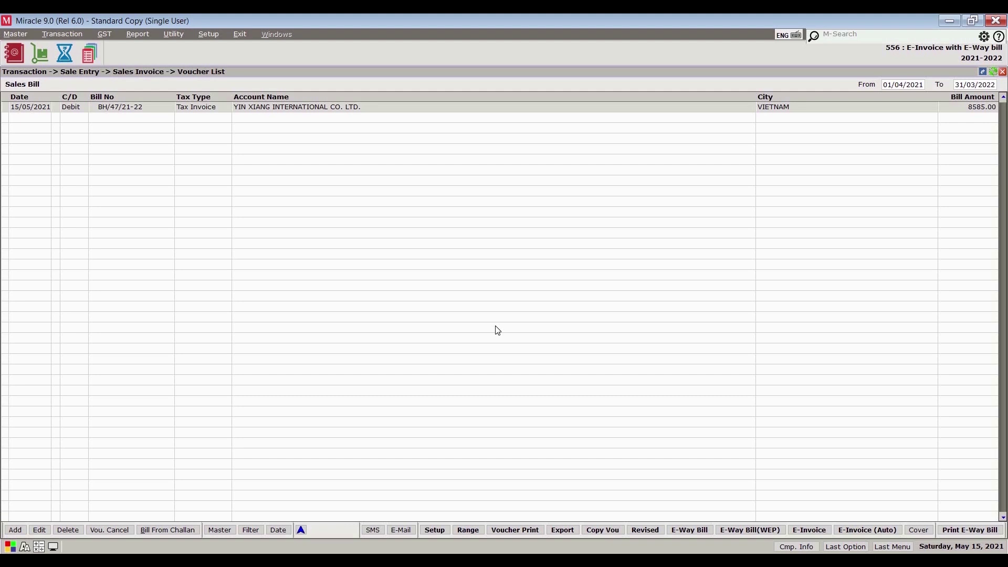
# - Upload the e-invoice for bill BH/47/21-22 without an e-way bill, agreeing to the terms, and review the acknowledgement and IRN
pyautogui.hotkey('ctrl', 'j')
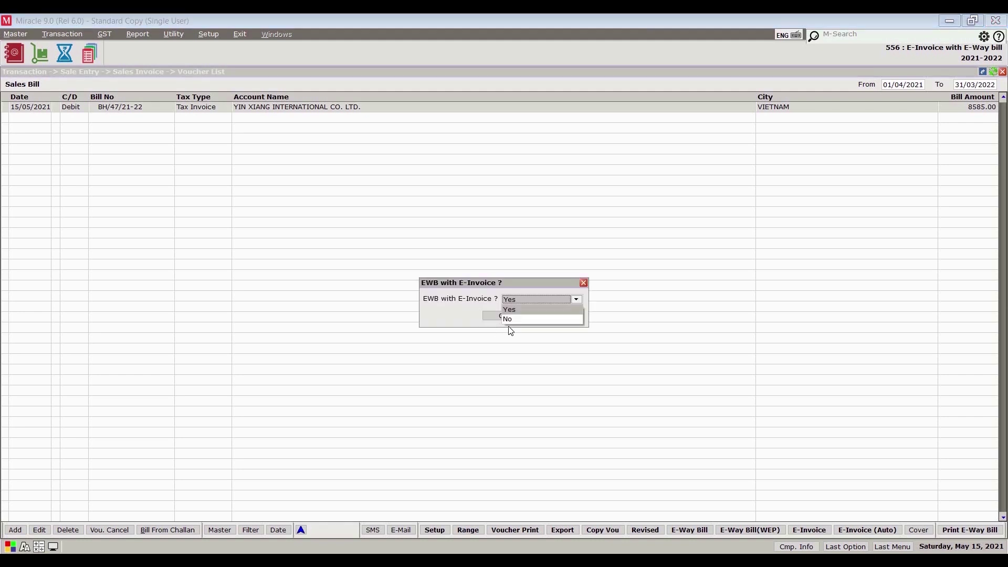
pyautogui.click(516, 319)
pyautogui.click(509, 316)
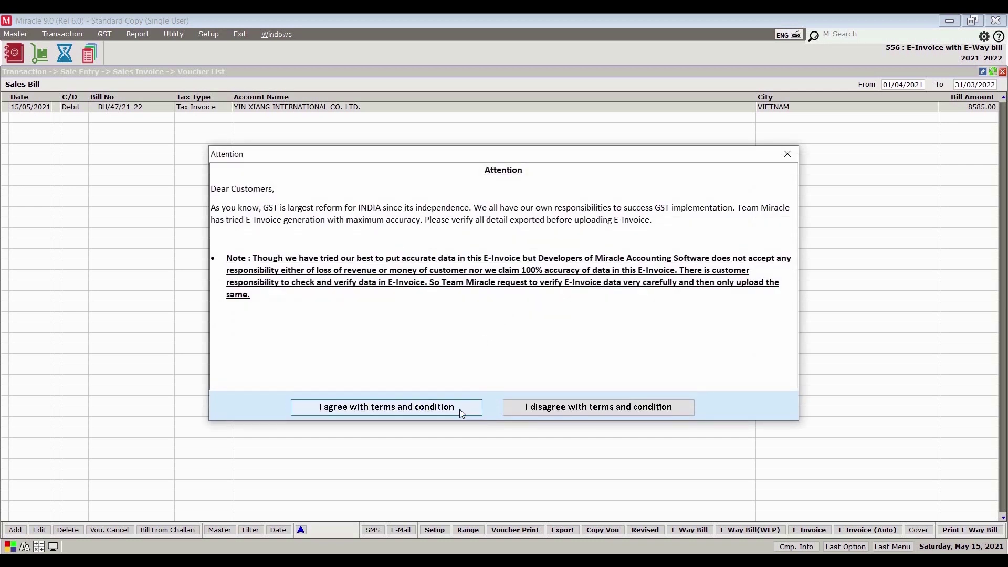
pyautogui.click(460, 412)
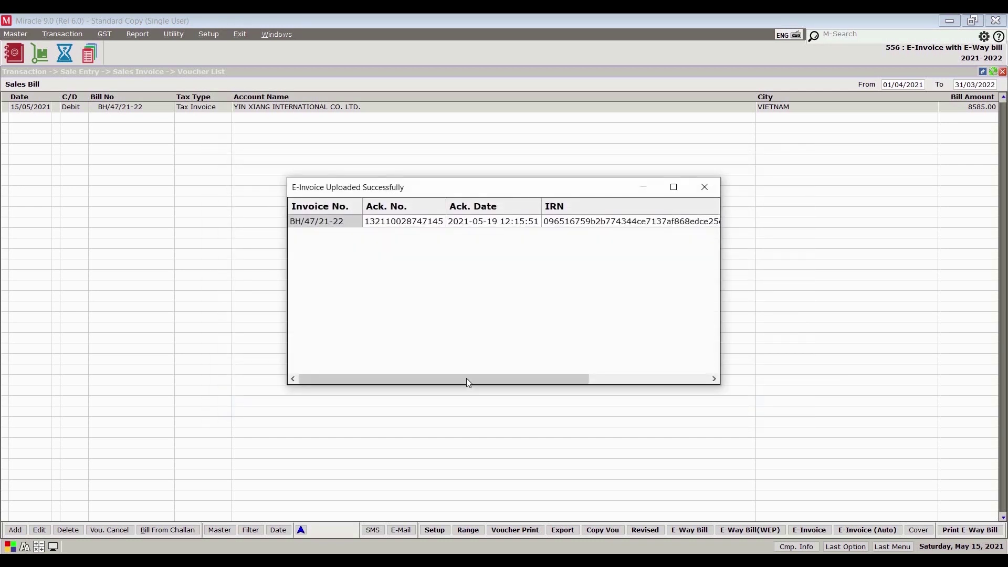
pyautogui.moveTo(467, 378); pyautogui.dragTo(647, 319)
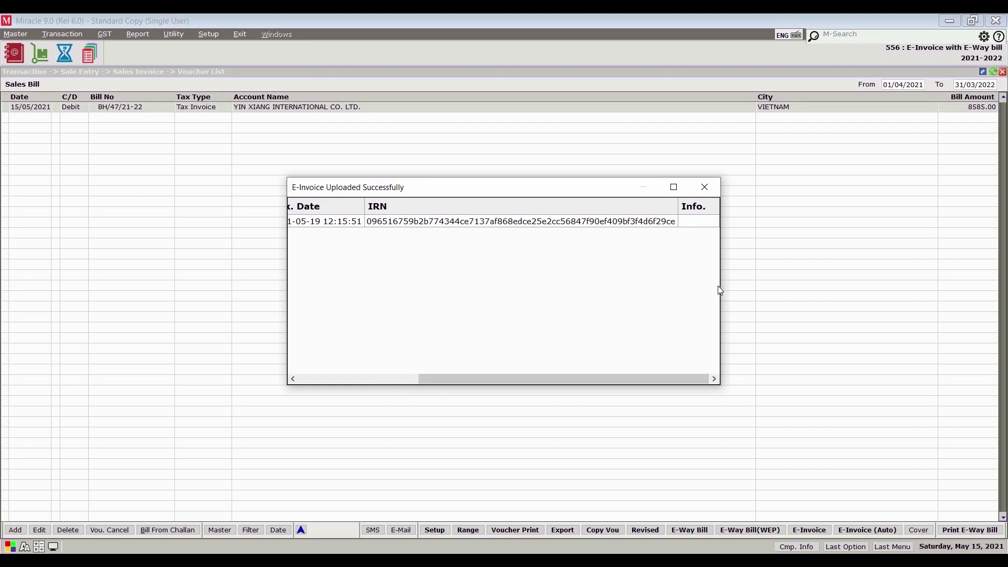
pyautogui.press('Escape')
pyautogui.press('Escape')
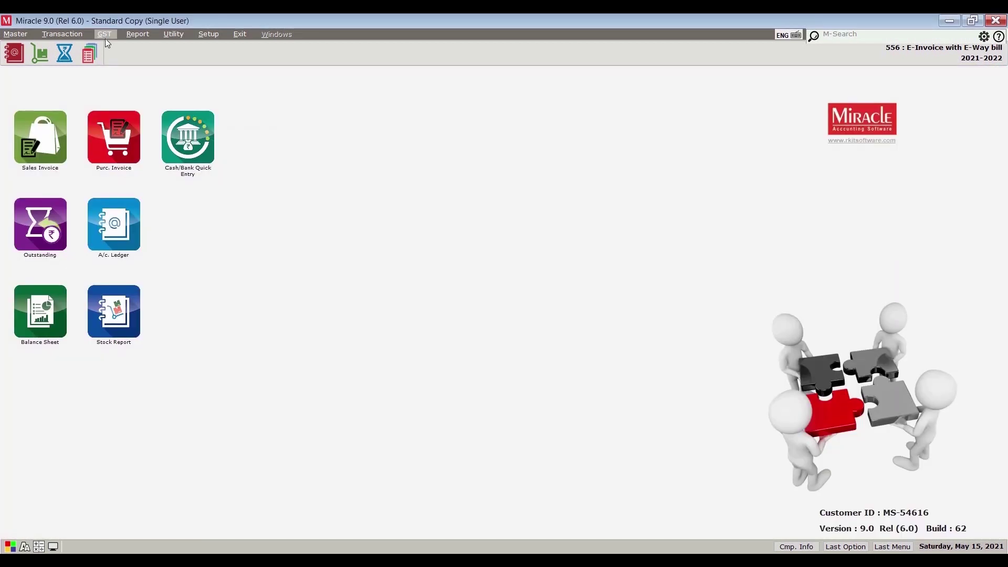
# - Open the GST e-invoice list and start generating an e-way bill by IRN for the YIN XIANG INTERNATIONAL CO. LTD. invoice
pyautogui.hotkey('alt', 'g')
pyautogui.press('Up')
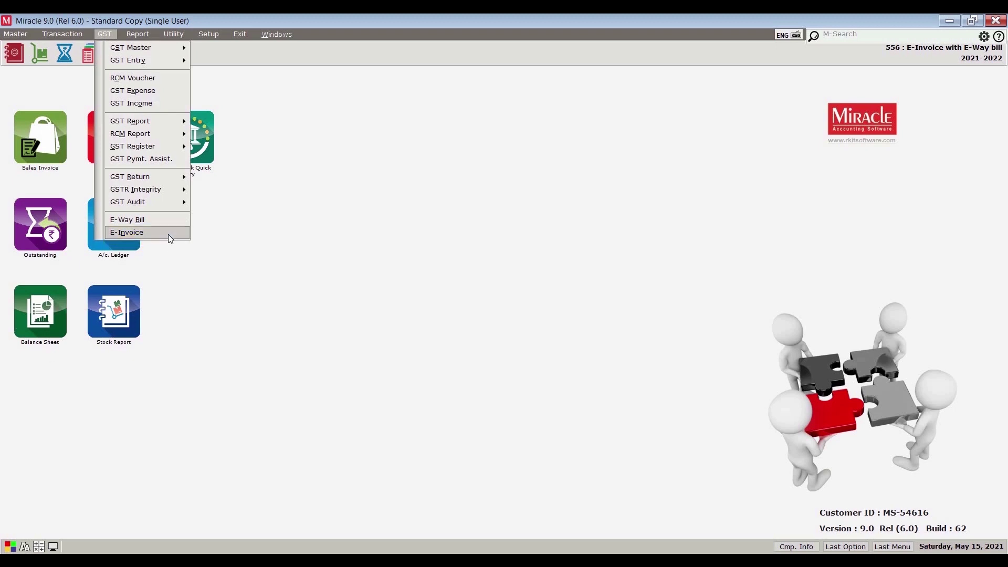
pyautogui.click(168, 234)
pyautogui.click(322, 140)
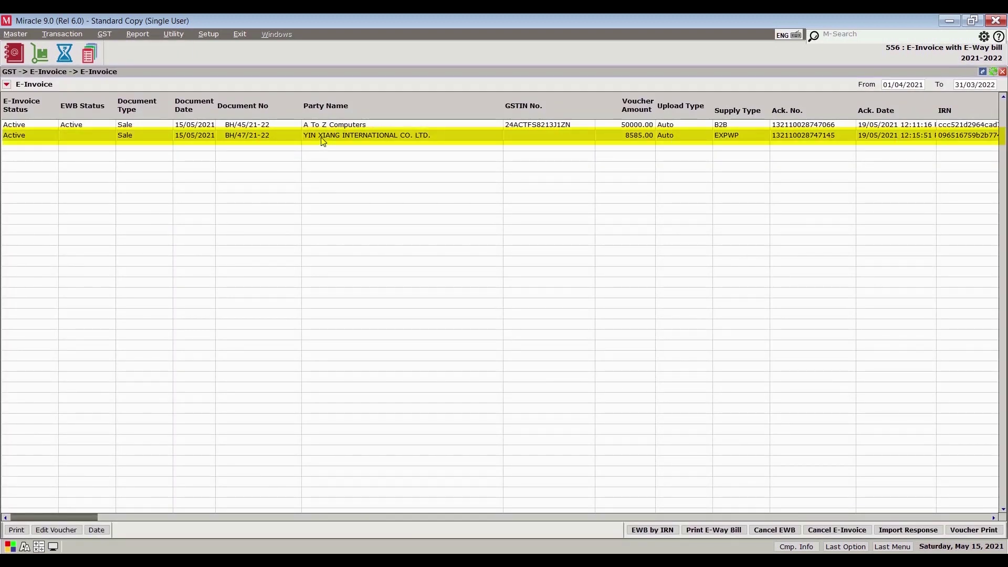
pyautogui.click(522, 297)
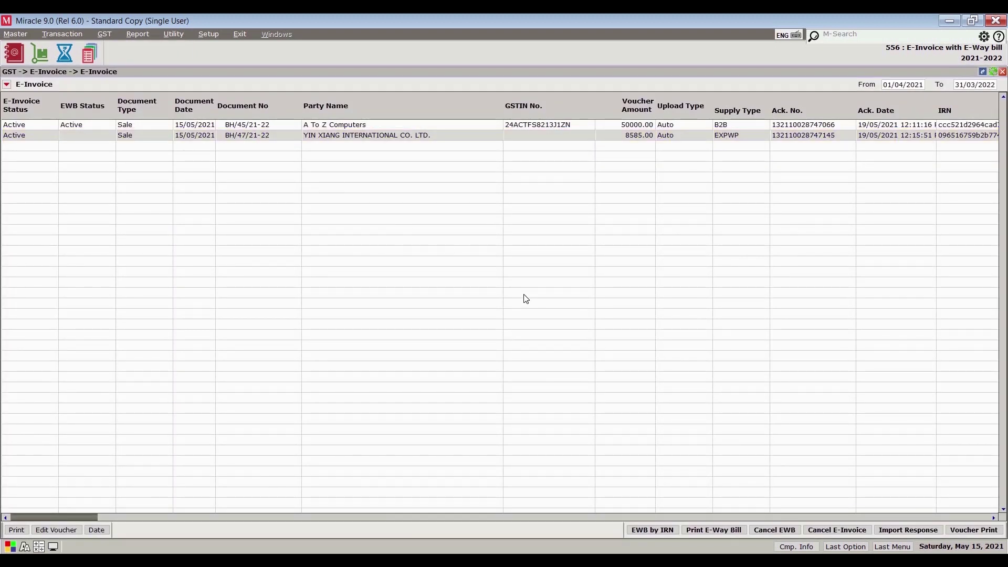
pyautogui.click(649, 528)
pyautogui.click(498, 322)
# - Generate the e-way bill with no dispatch master, distance 2092 km, transporter document number 03 and vehicle number GJ01AB1234
pyautogui.click(542, 232)
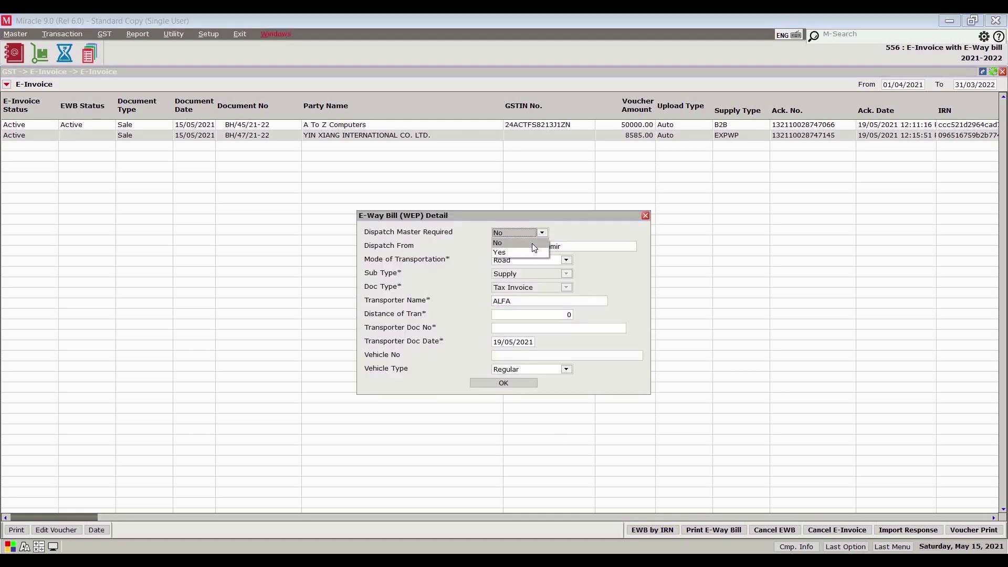
pyautogui.click(533, 244)
pyautogui.press('Return')
pyautogui.press('Return')
pyautogui.press('Return')
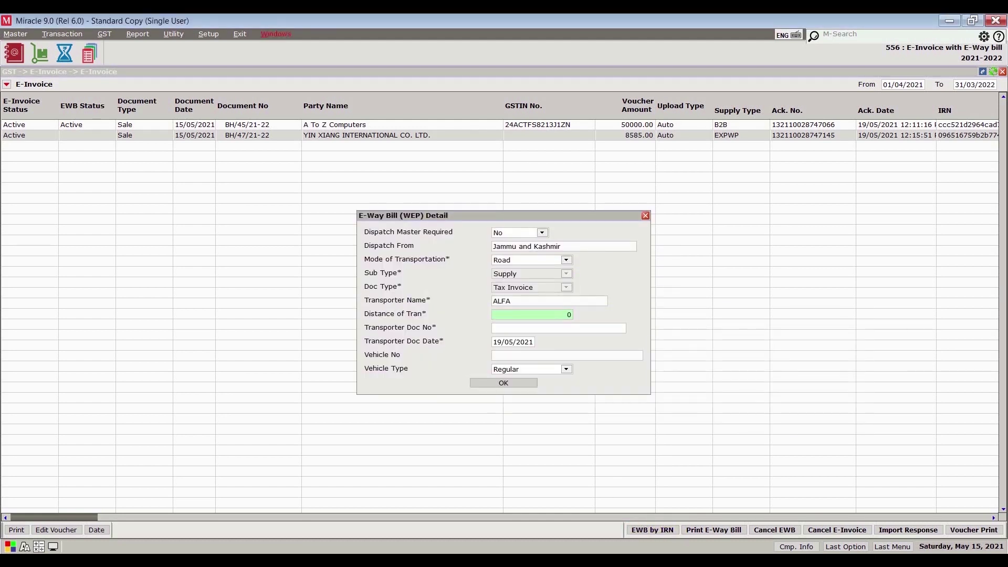
pyautogui.write('2092')
pyautogui.press('Return')
pyautogui.write('12')
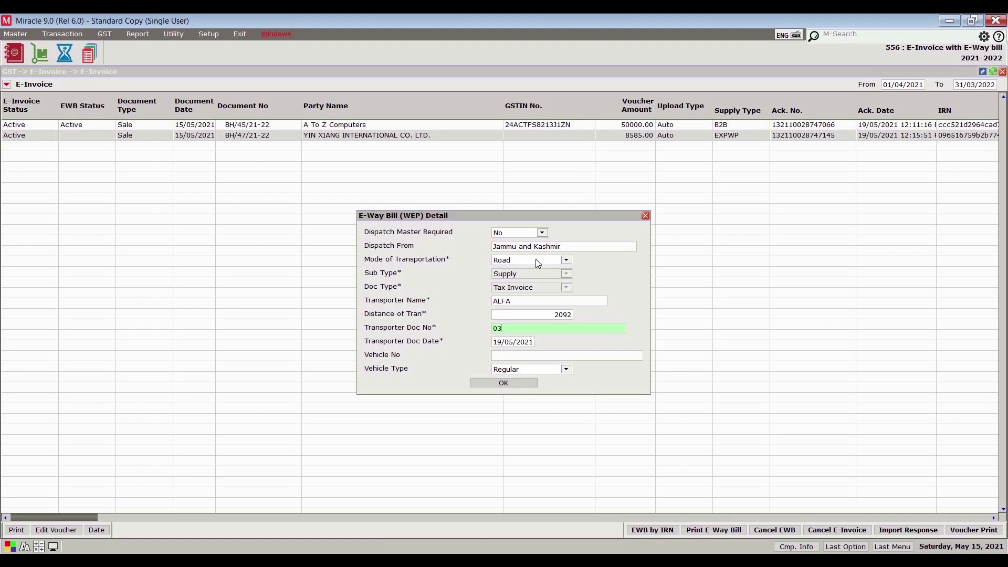
pyautogui.press('Return')
pyautogui.press('Return')
pyautogui.press('Return')
pyautogui.click(517, 383)
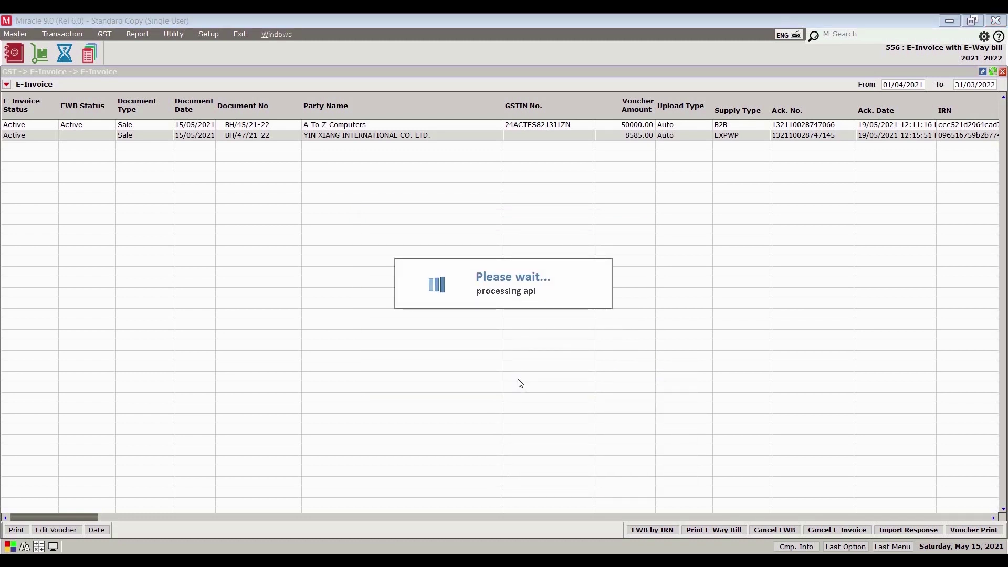
# - Review the e-way bill number and validity dates generated from the IRN, and close the result window
pyautogui.moveTo(515, 377); pyautogui.dragTo(613, 379)
pyautogui.moveTo(621, 379); pyautogui.dragTo(660, 379)
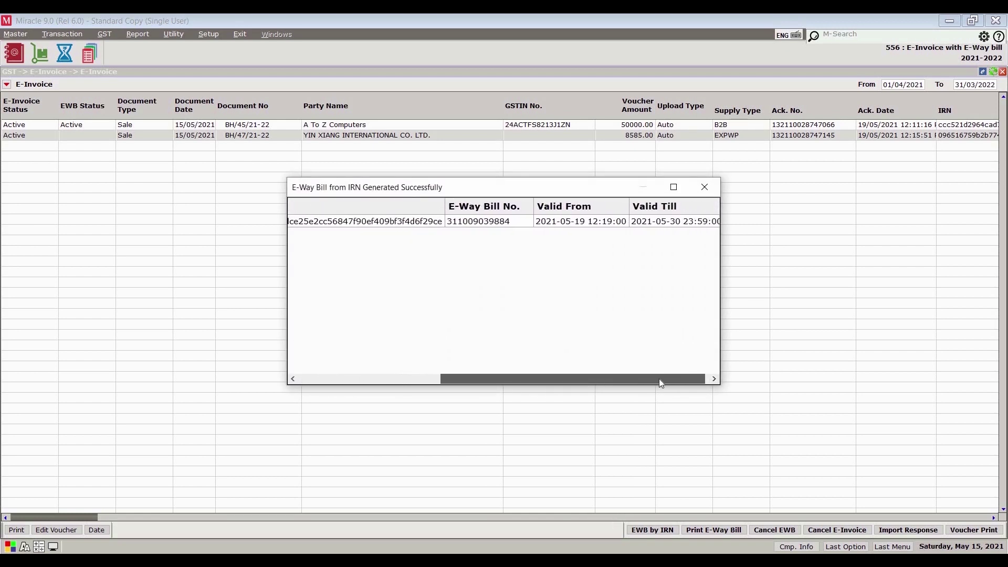
pyautogui.click(705, 188)
# - Reopen the GST e-invoice list to check the export invoice's e-way bill status and the available print and cancel options
pyautogui.click(104, 33)
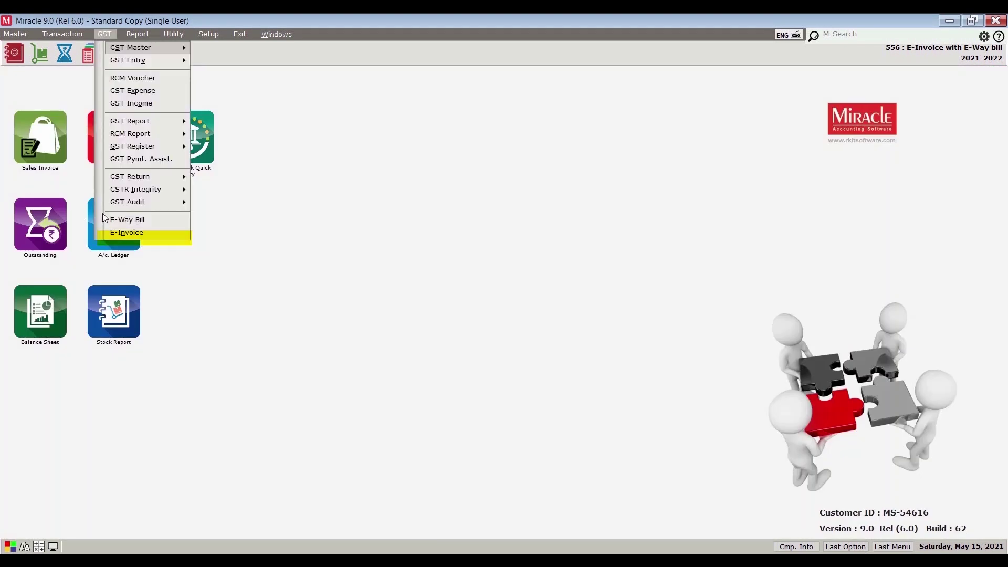
pyautogui.click(128, 231)
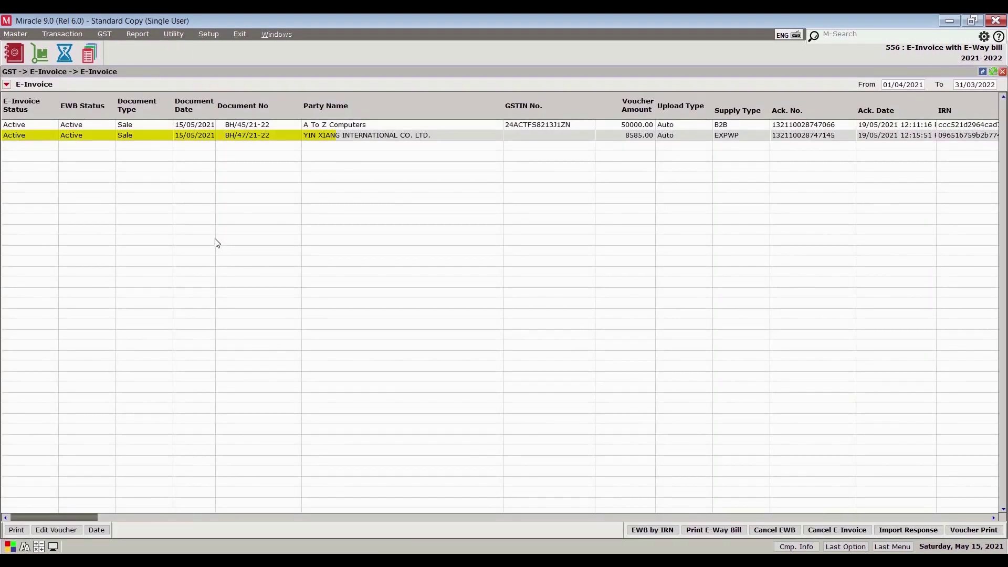
pyautogui.click(746, 529)
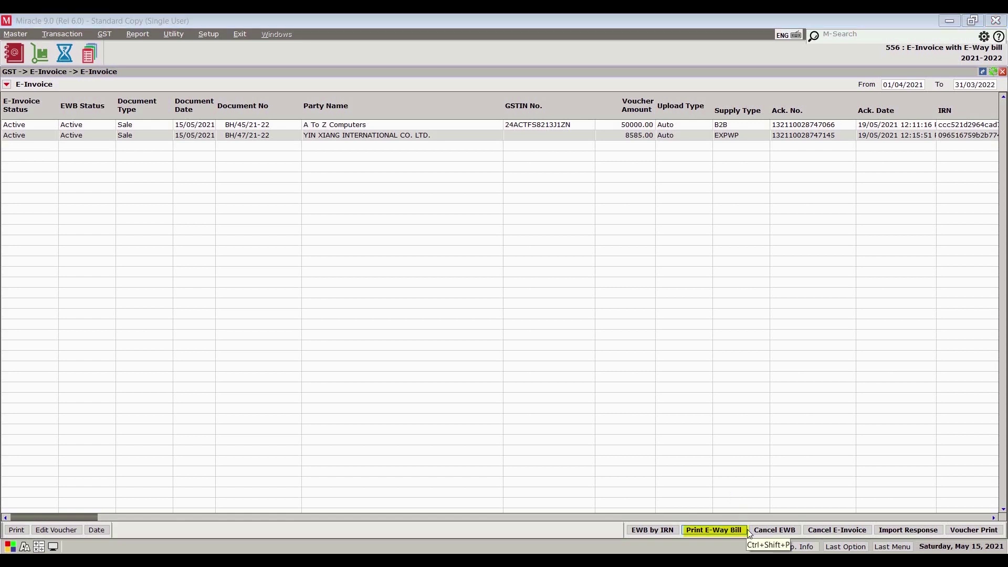
pyautogui.click(782, 527)
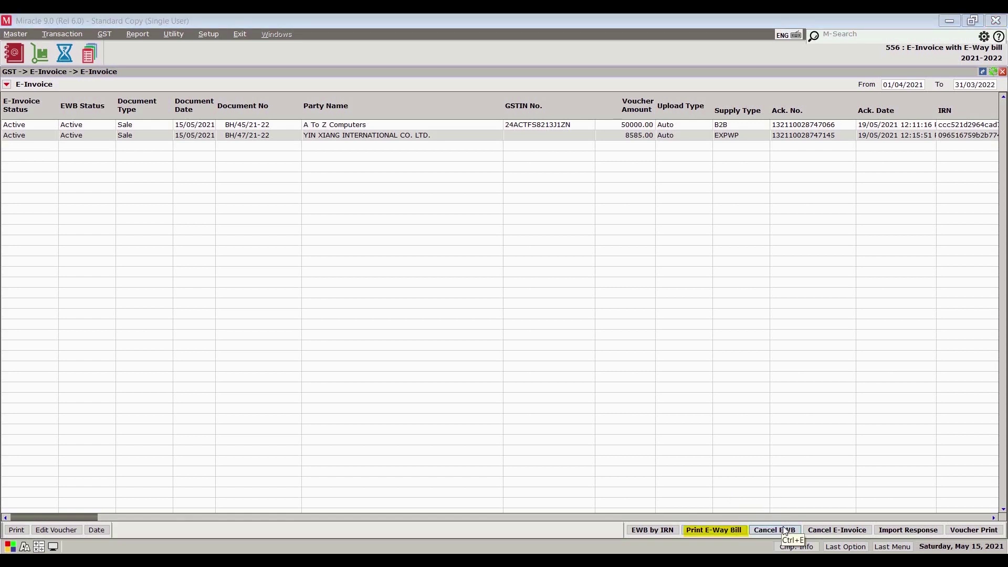
pyautogui.click(819, 527)
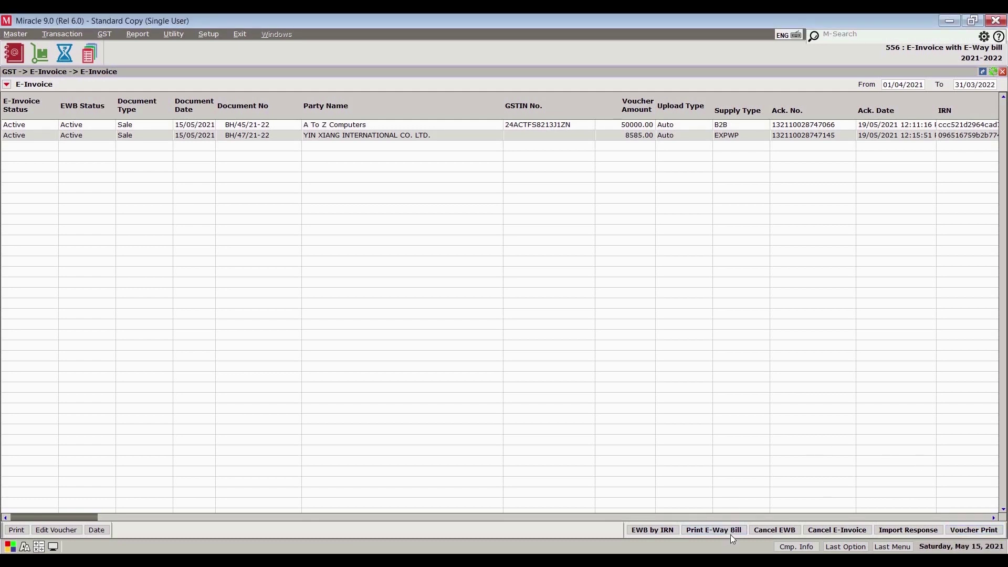
pyautogui.press('Escape')
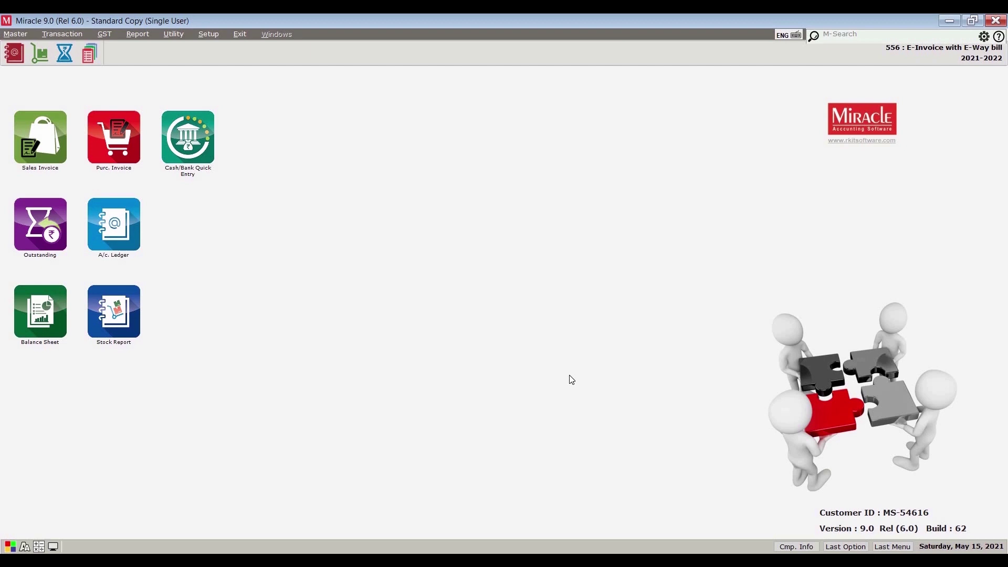
# - From the GST e-way bill list, preview the bill for BH/47/21-22 on screen in the E-Way Bill (Summary) (Part A & B) format
pyautogui.click(108, 38)
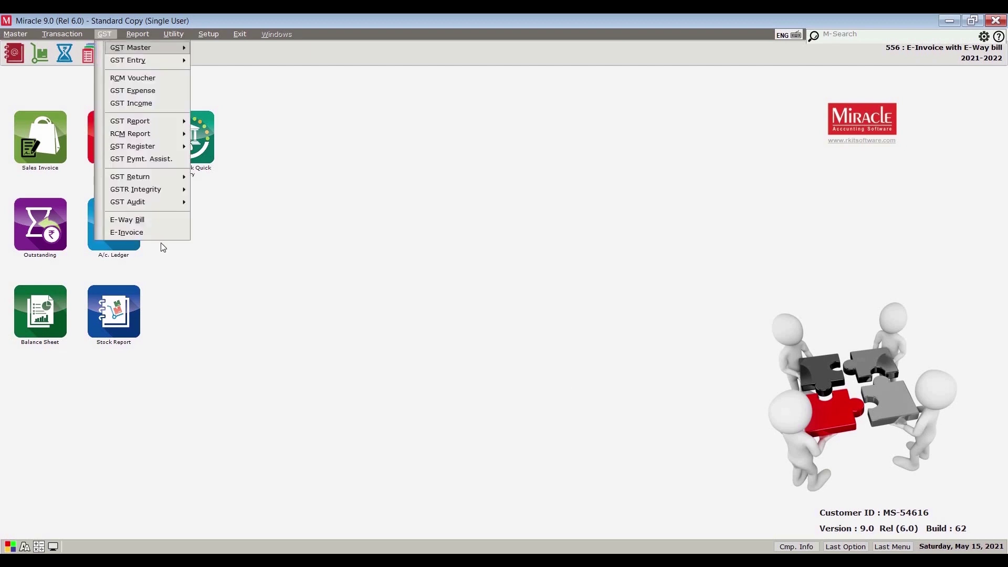
pyautogui.click(168, 219)
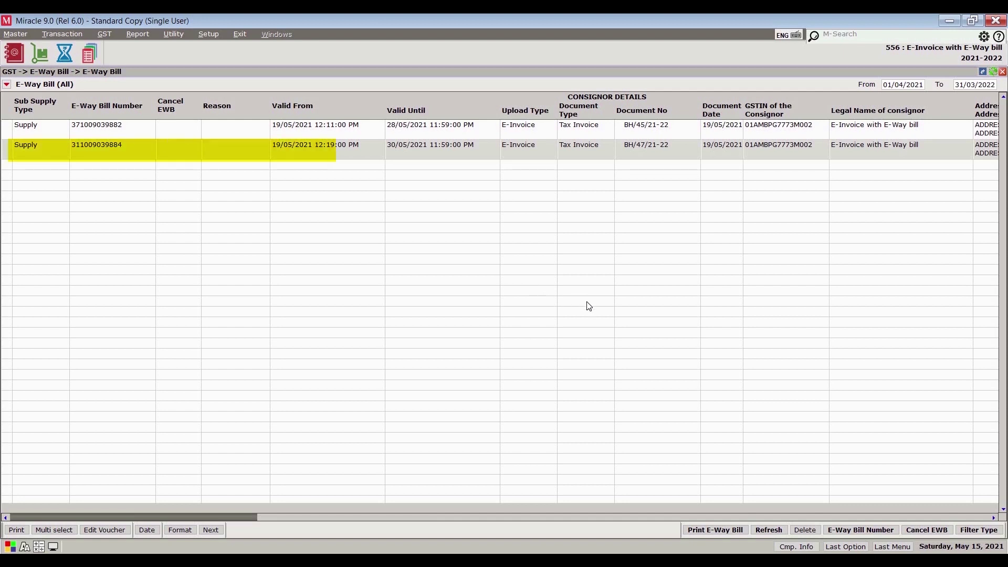
pyautogui.click(716, 531)
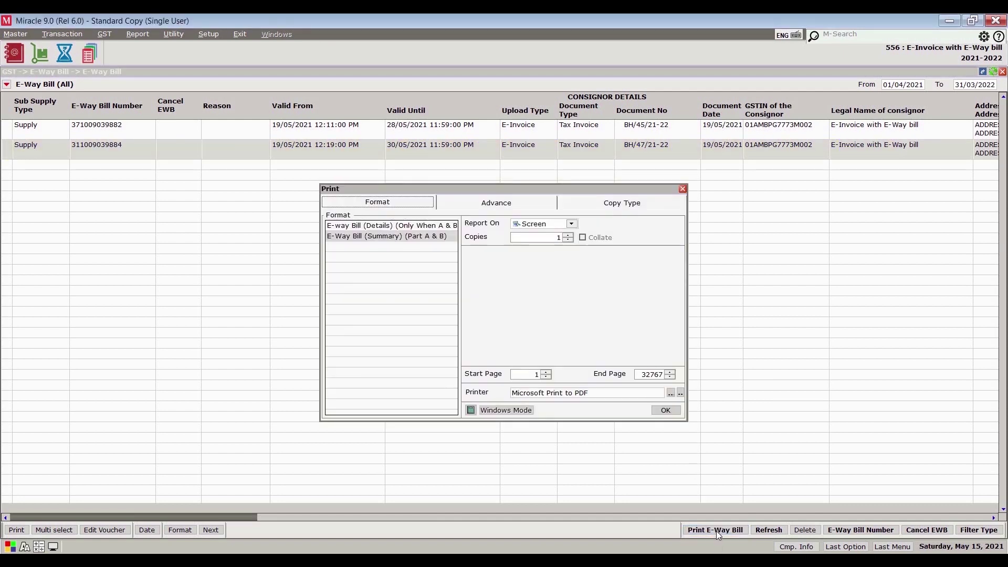
pyautogui.click(674, 411)
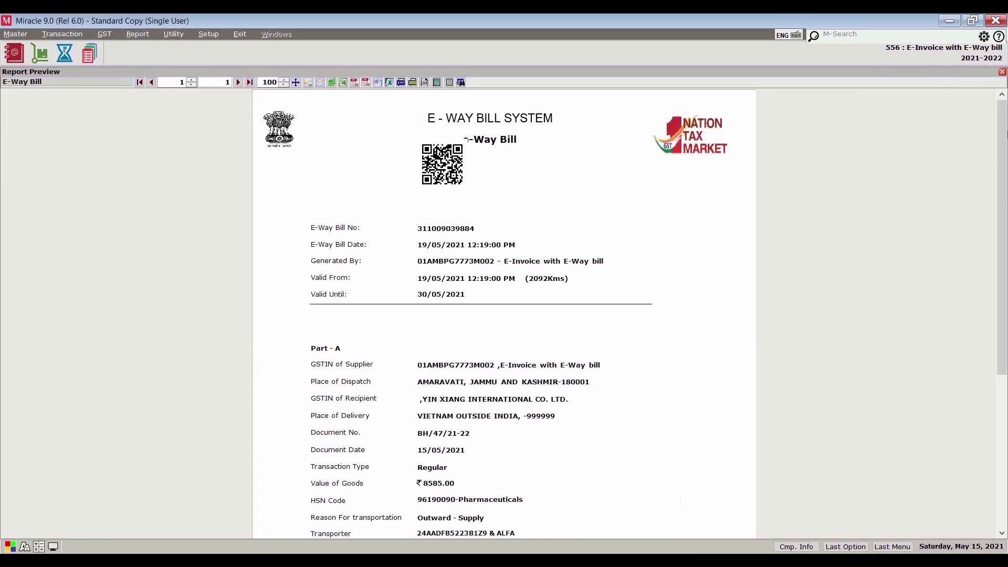
pyautogui.scroll(-3, 989, 169)
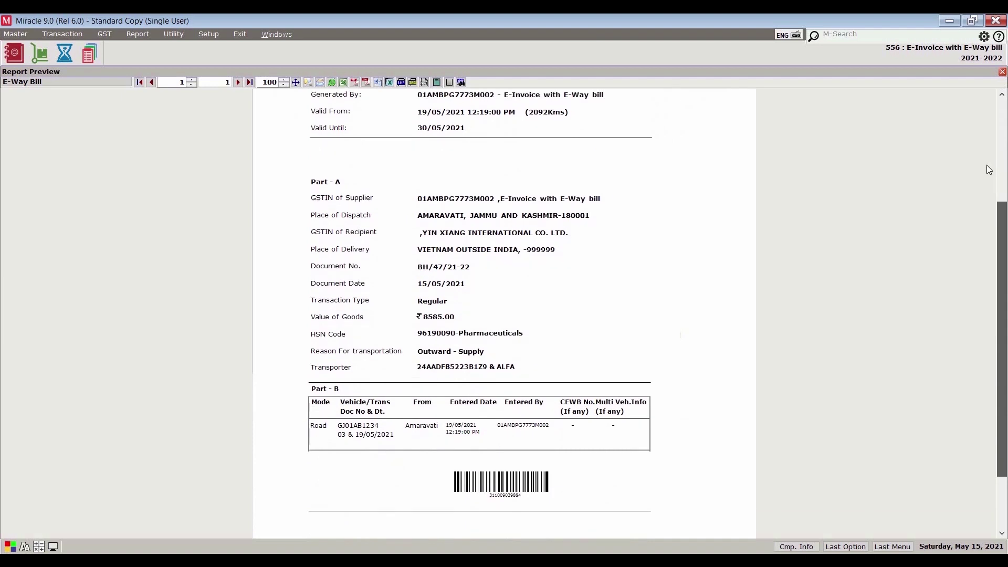
pyautogui.scroll(3, 989, 169)
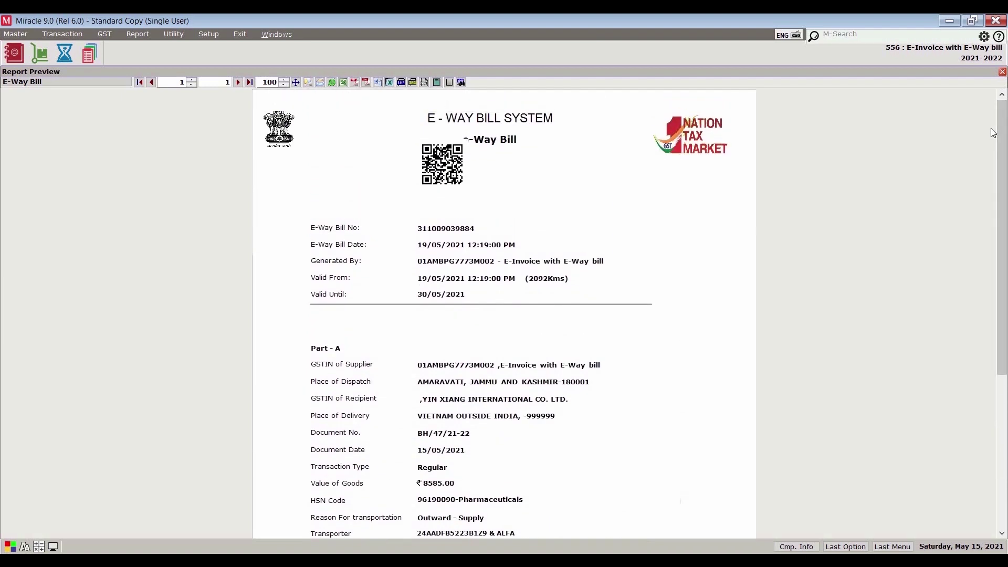